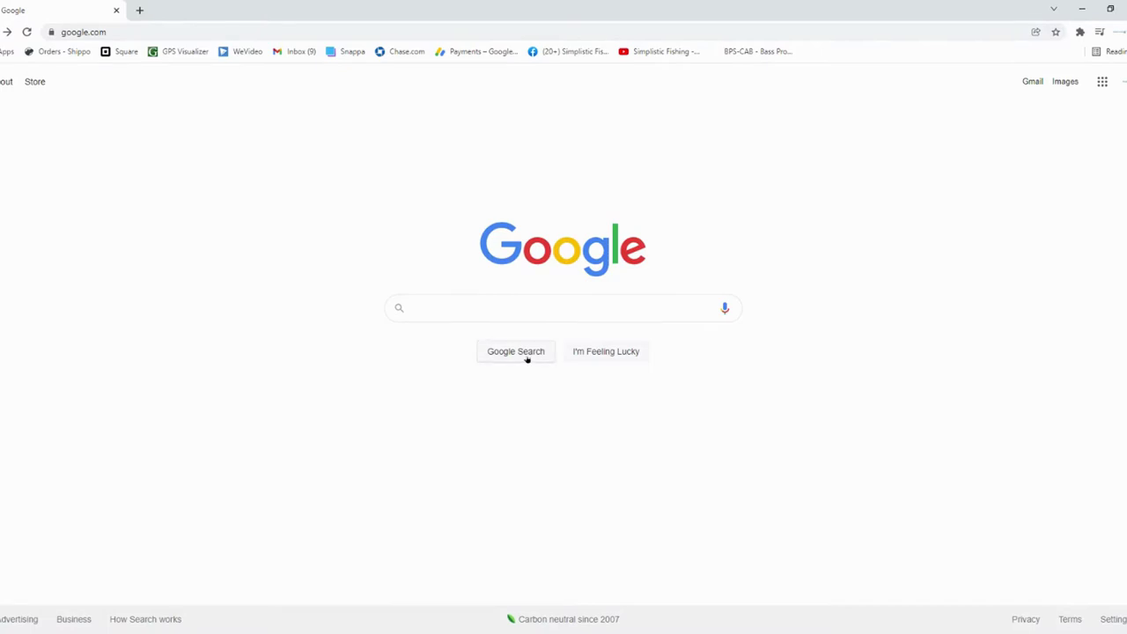
# Search Google for 'google earth pro download' and open the 'Download Google Earth Pro for PC or Mac' result.
pyautogui.click(419, 307)
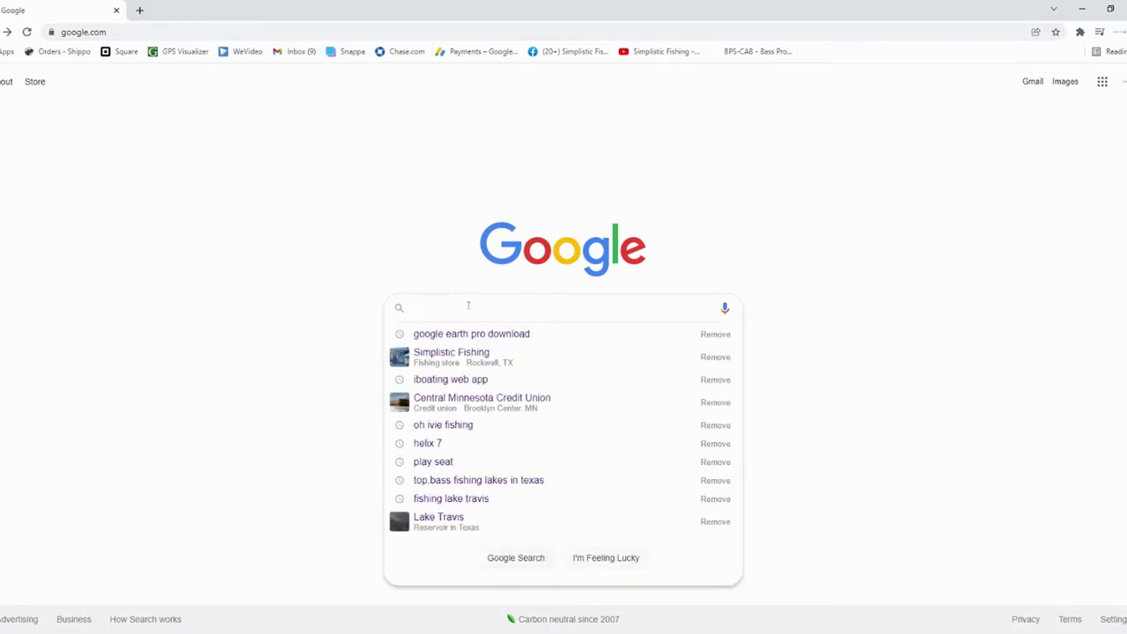
pyautogui.write('Goog')
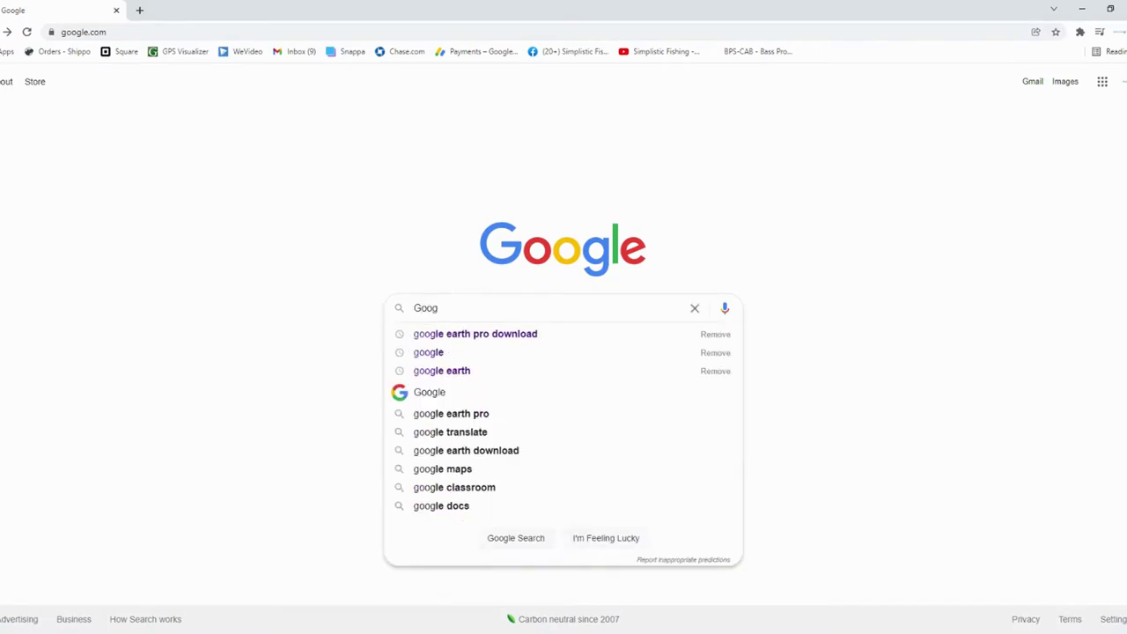
pyautogui.click(474, 334)
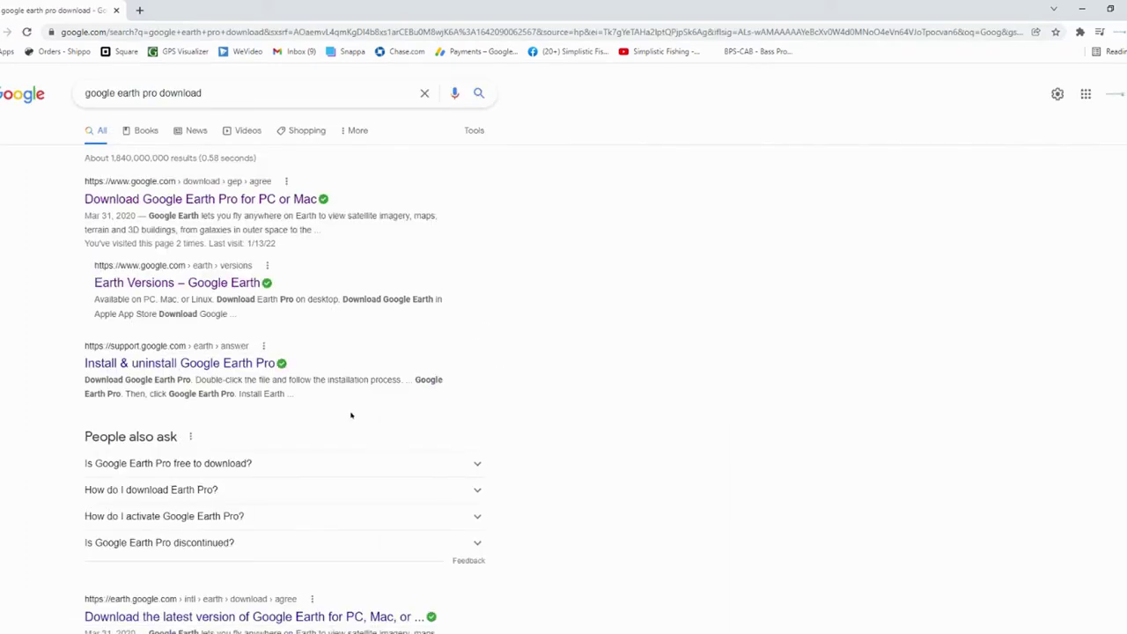
pyautogui.click(187, 203)
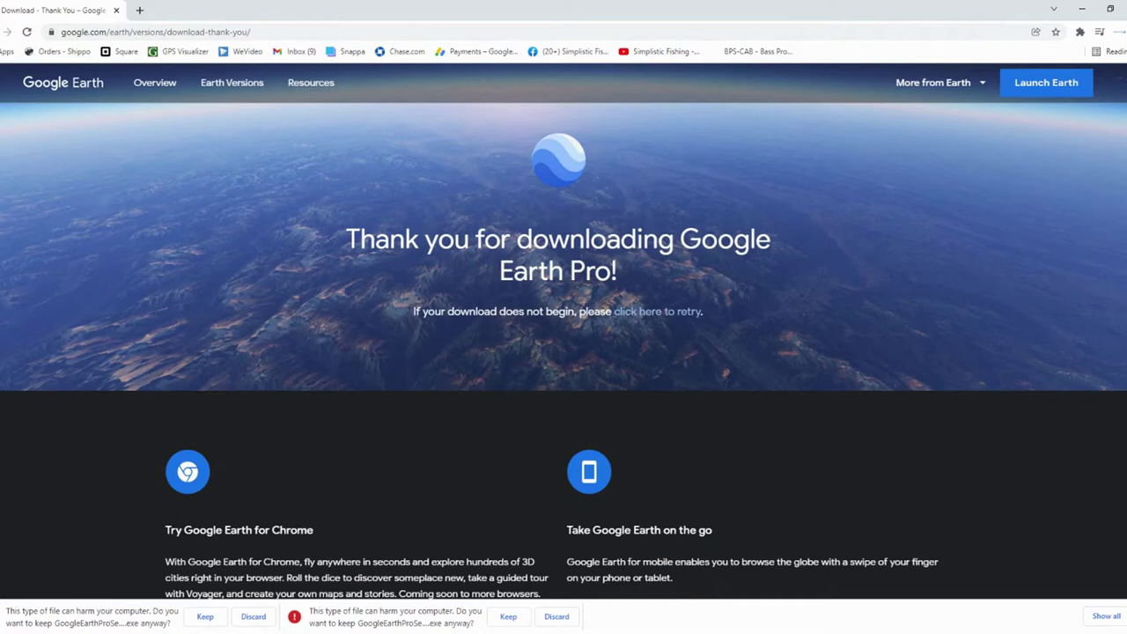
# Dismiss the download bar and bring up the Earth Pro desktop download dialog from Earth Versions.
pyautogui.click(1121, 617)
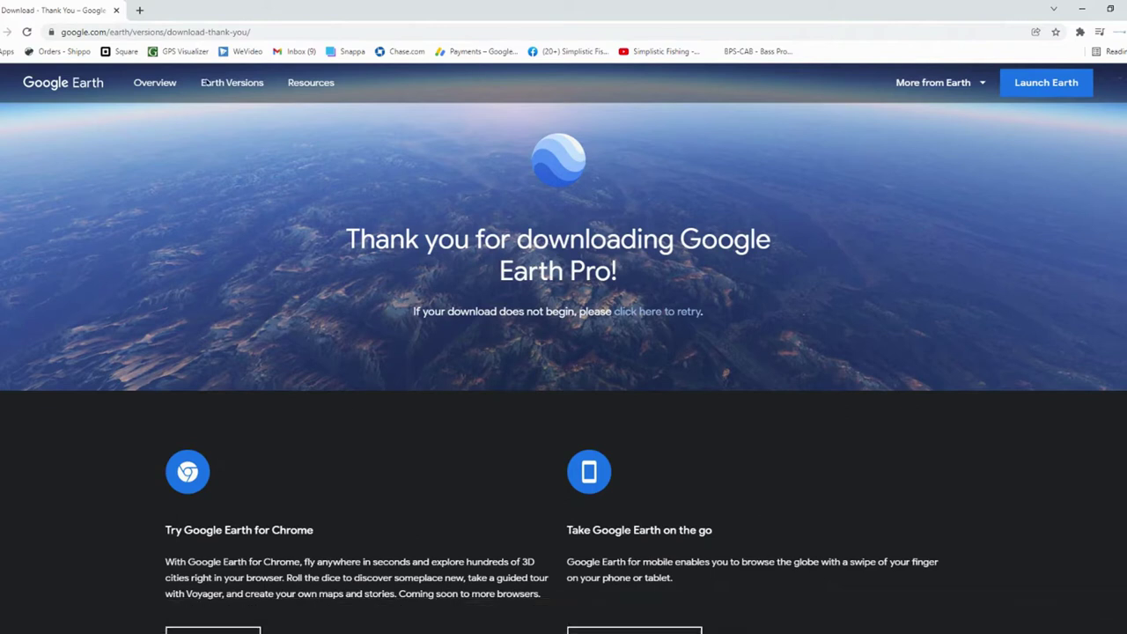
pyautogui.click(224, 84)
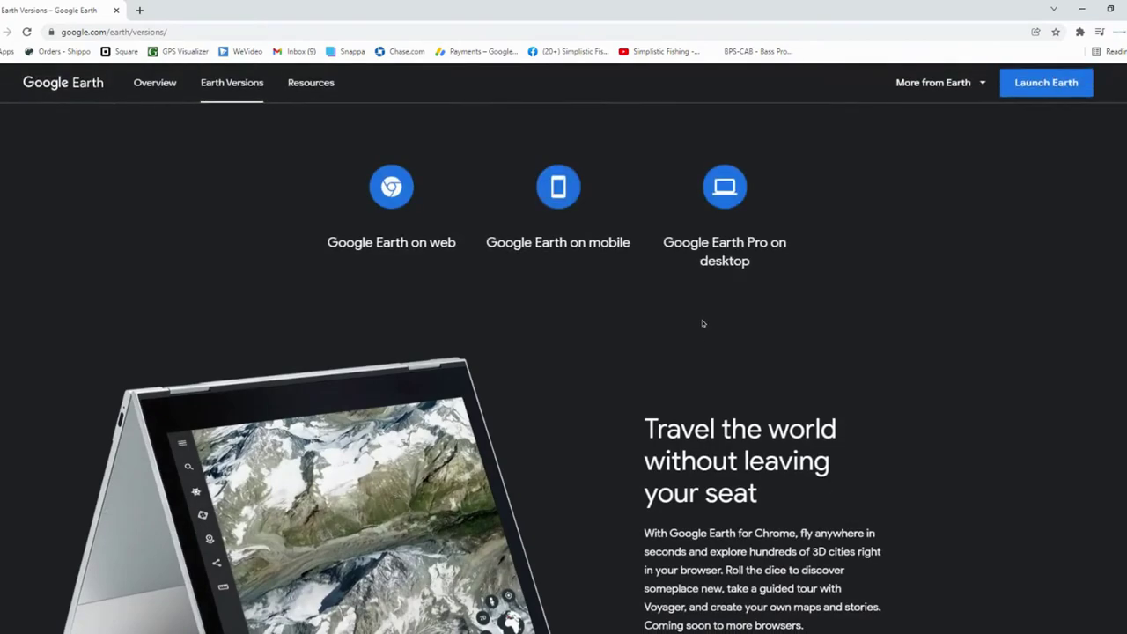
pyautogui.click(728, 193)
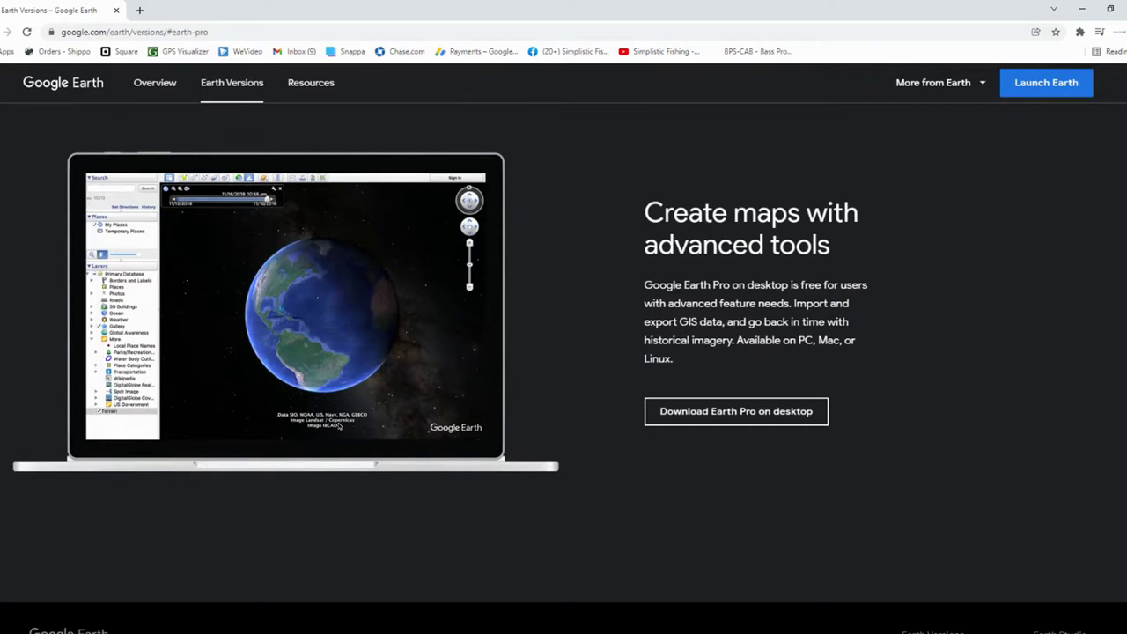
pyautogui.click(733, 420)
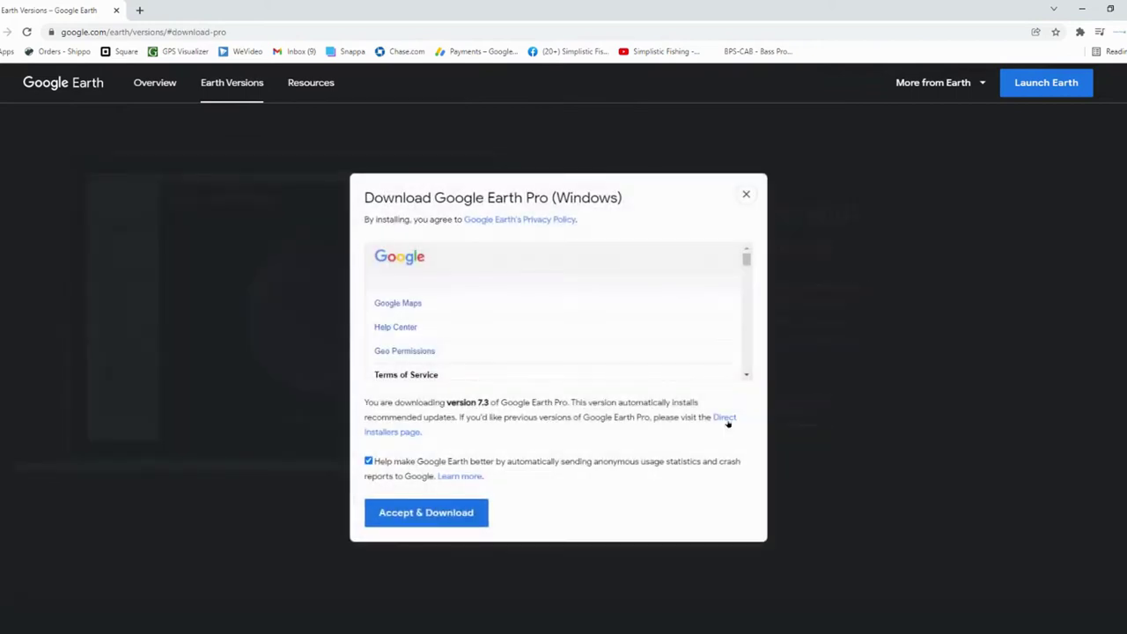
# Accept the terms and download Google Earth Pro 7.3 for Windows.
pyautogui.click(419, 513)
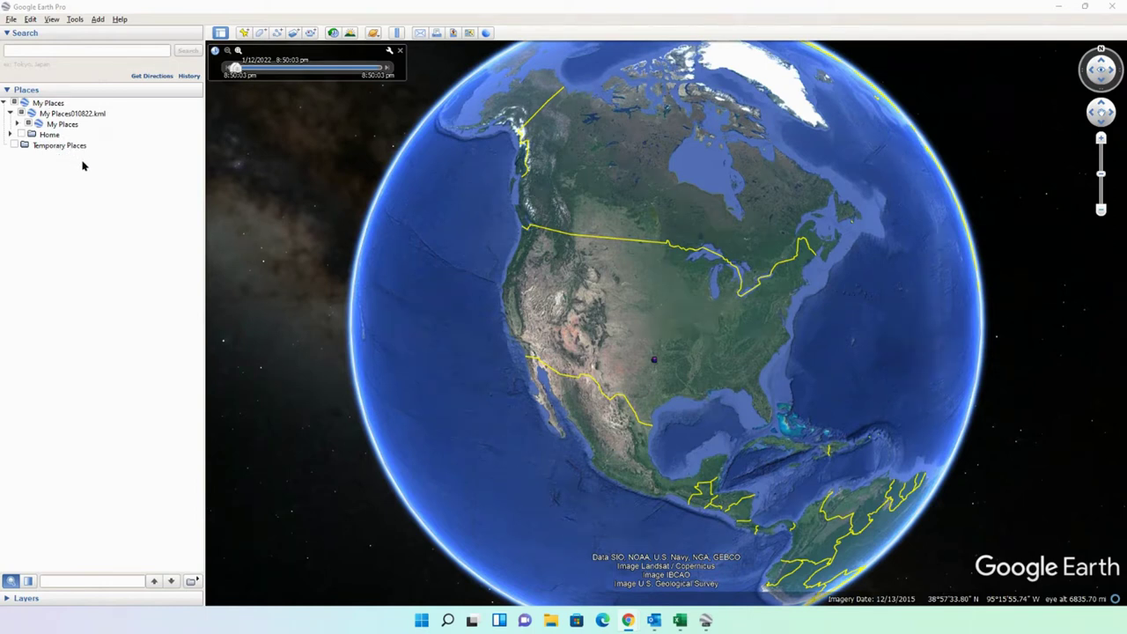
# Open the Simplistic Fishing SD Cards email, save RayRoberts.kml to Downloads, and minimize Outlook.
pyautogui.moveTo(659, 622)
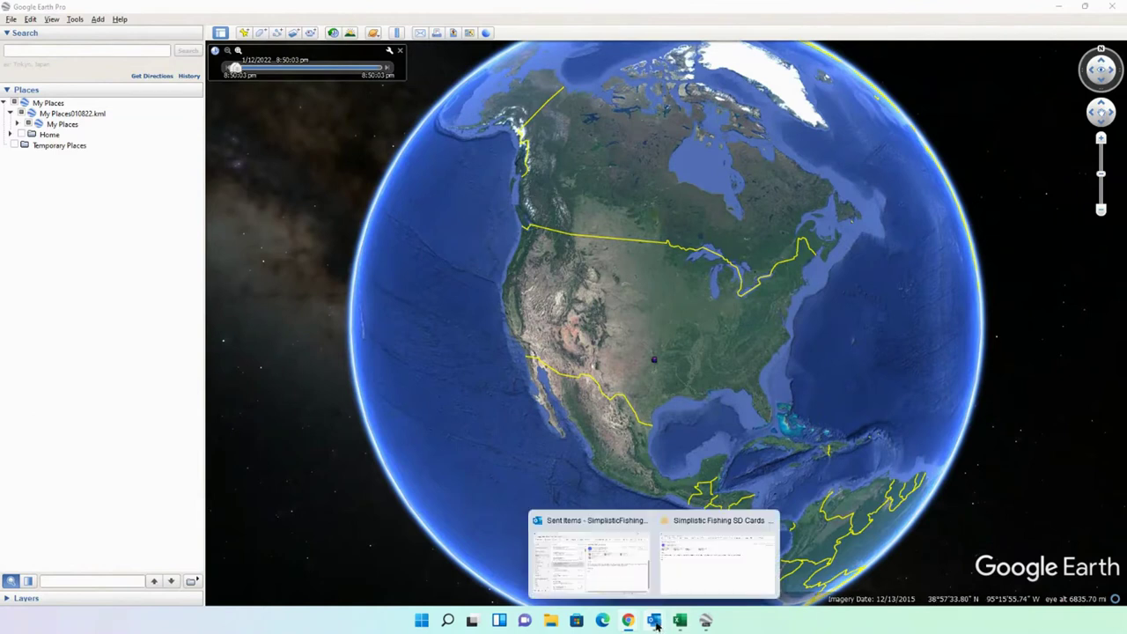
pyautogui.click(717, 564)
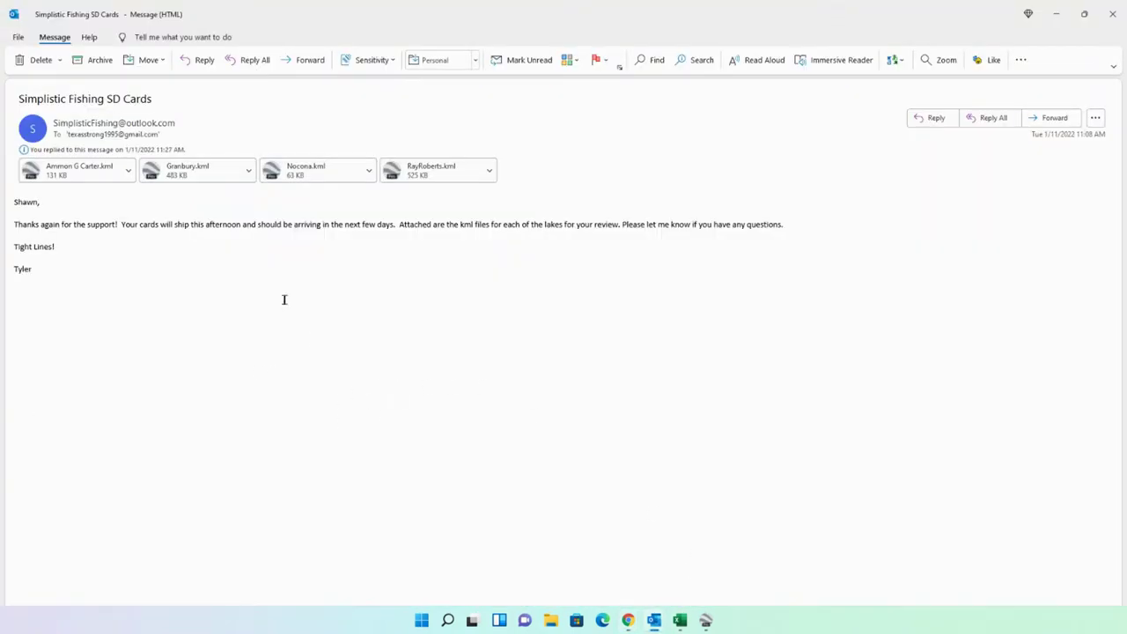
pyautogui.click(248, 173)
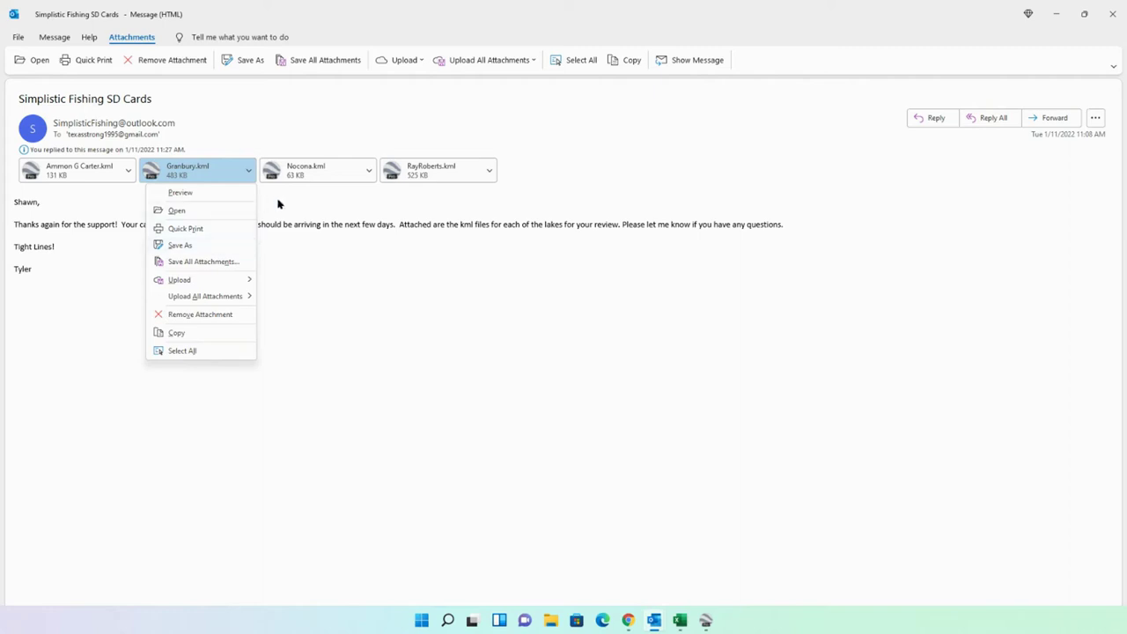
pyautogui.click(348, 290)
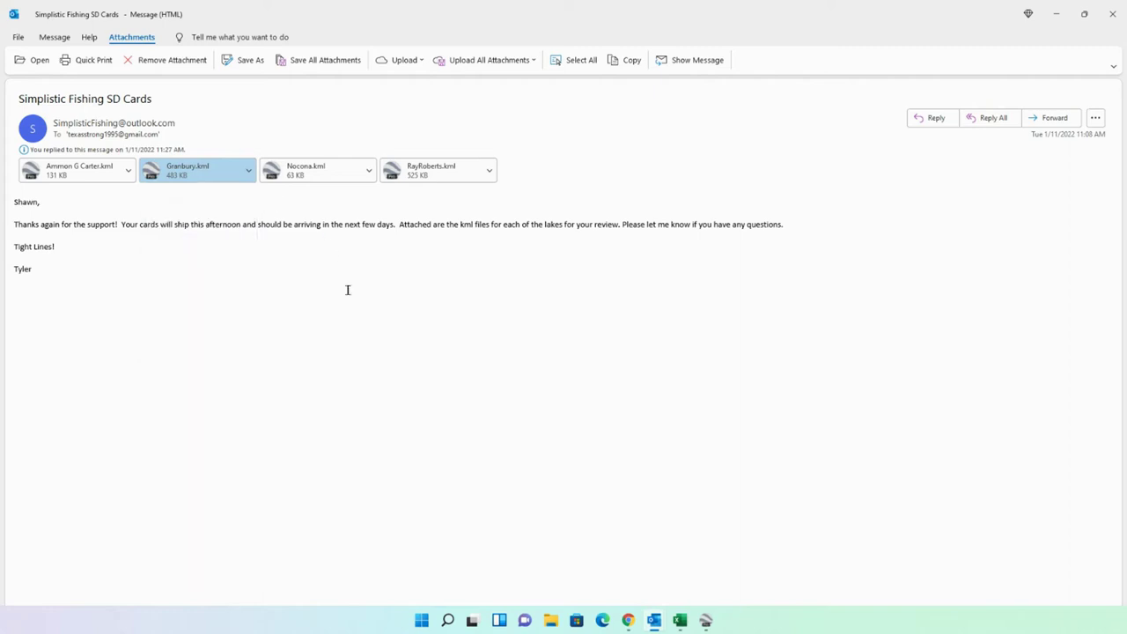
pyautogui.click(490, 172)
pyautogui.click(447, 245)
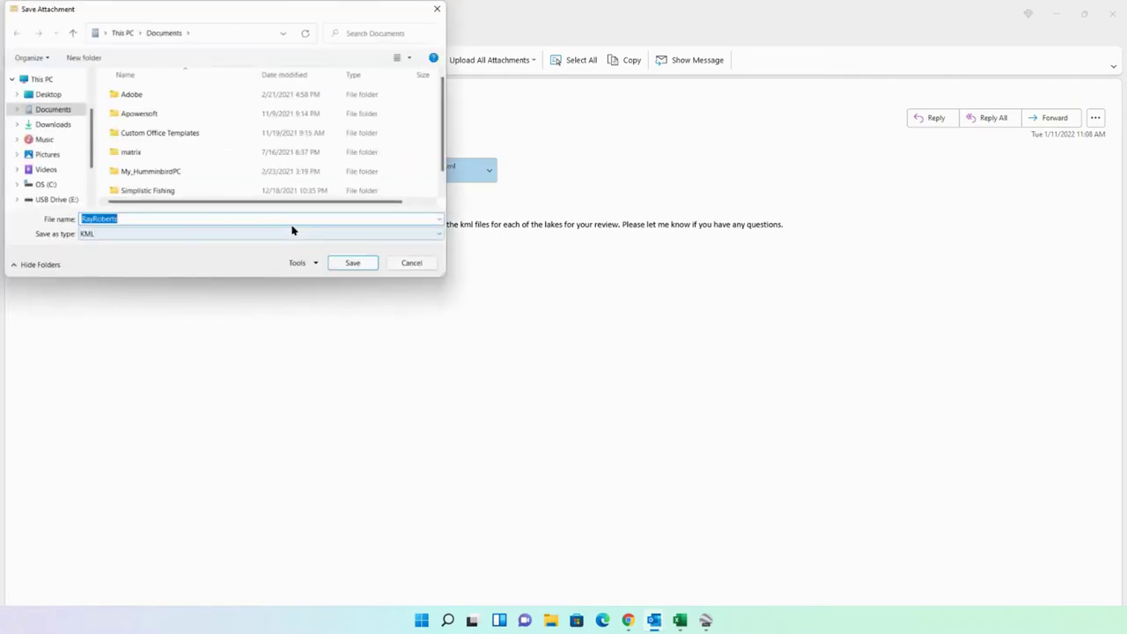
pyautogui.click(51, 126)
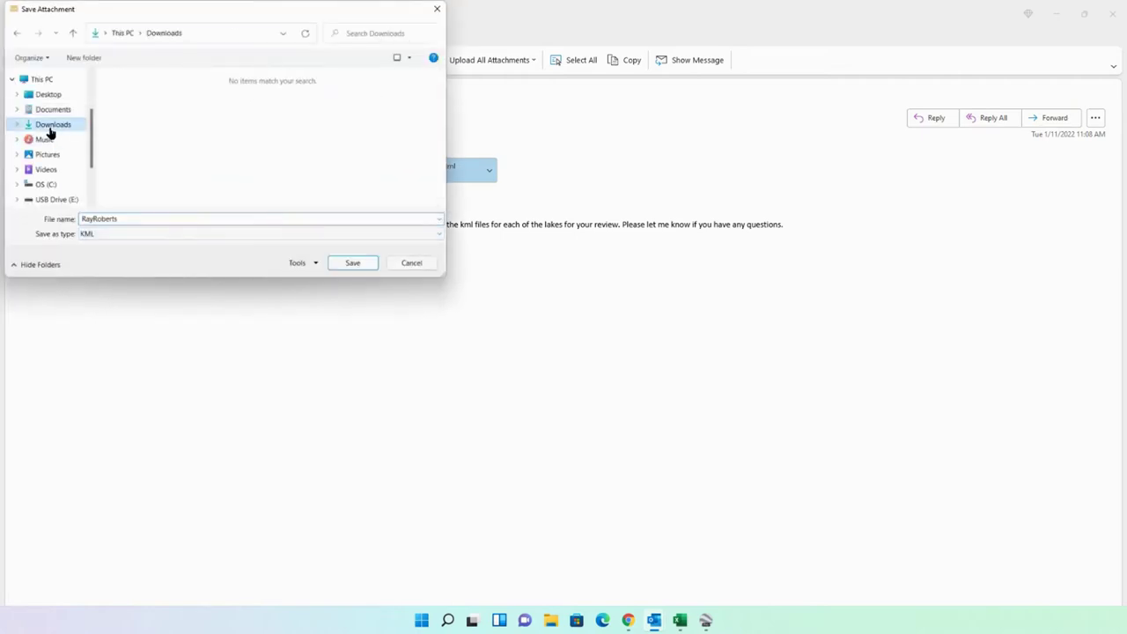
pyautogui.click(352, 263)
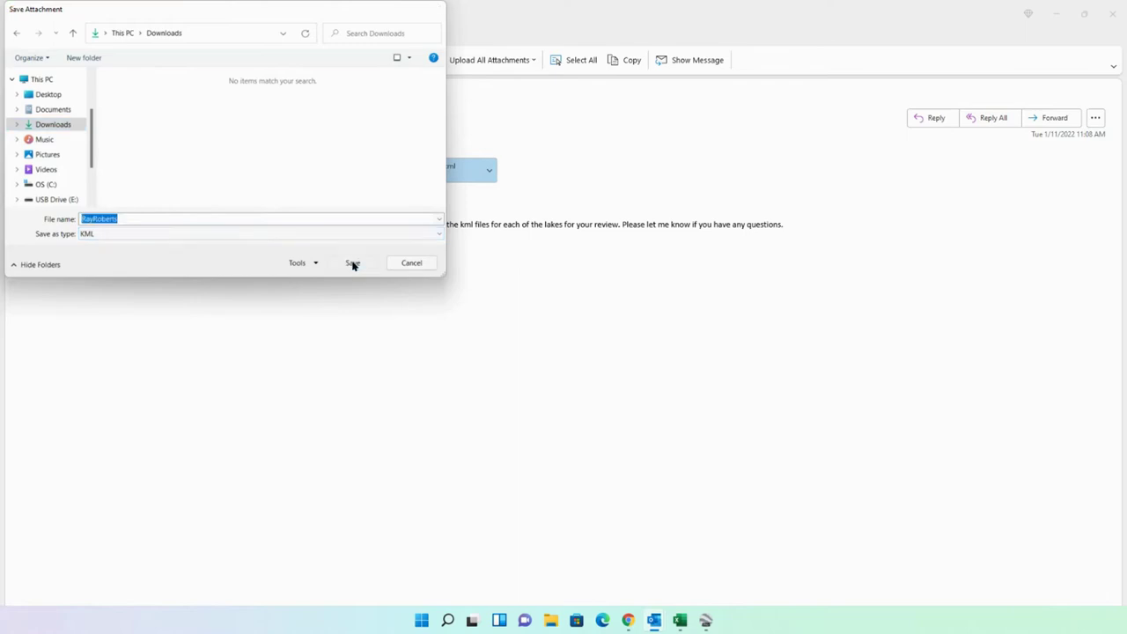
pyautogui.click(1057, 15)
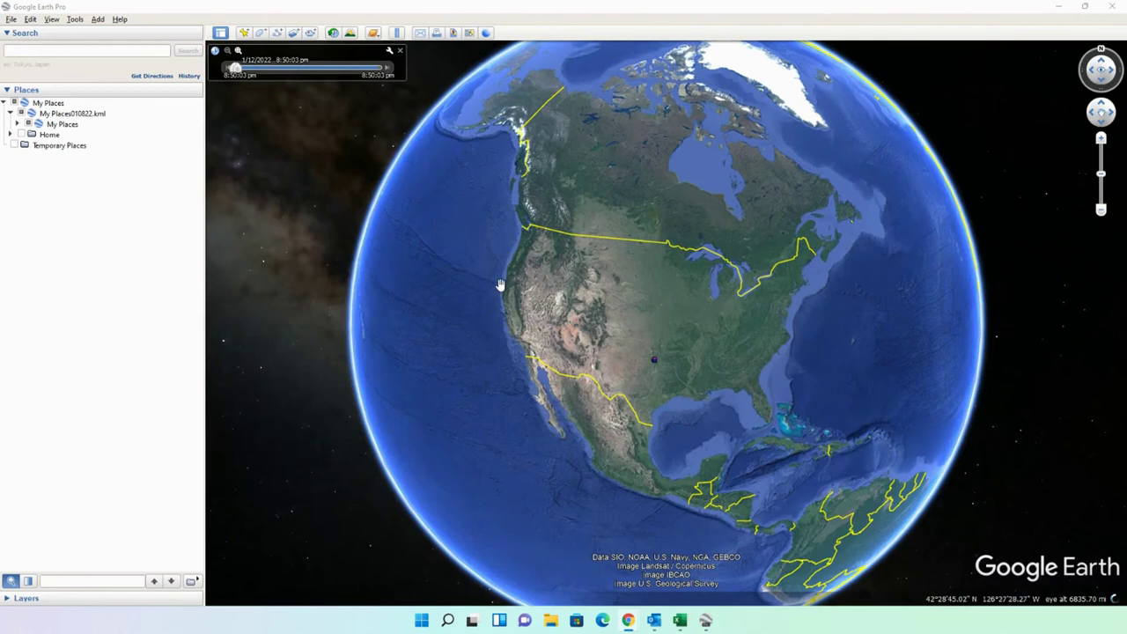
# Open the RayRoberts Google Earth file from Downloads using File > Open.
pyautogui.click(10, 21)
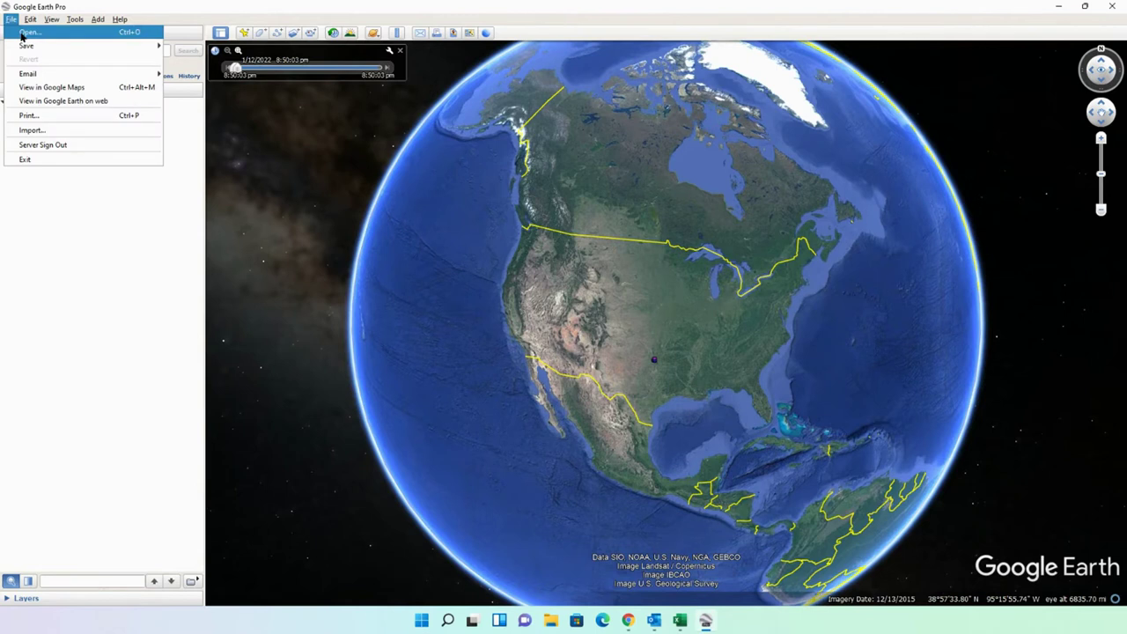
pyautogui.click(25, 32)
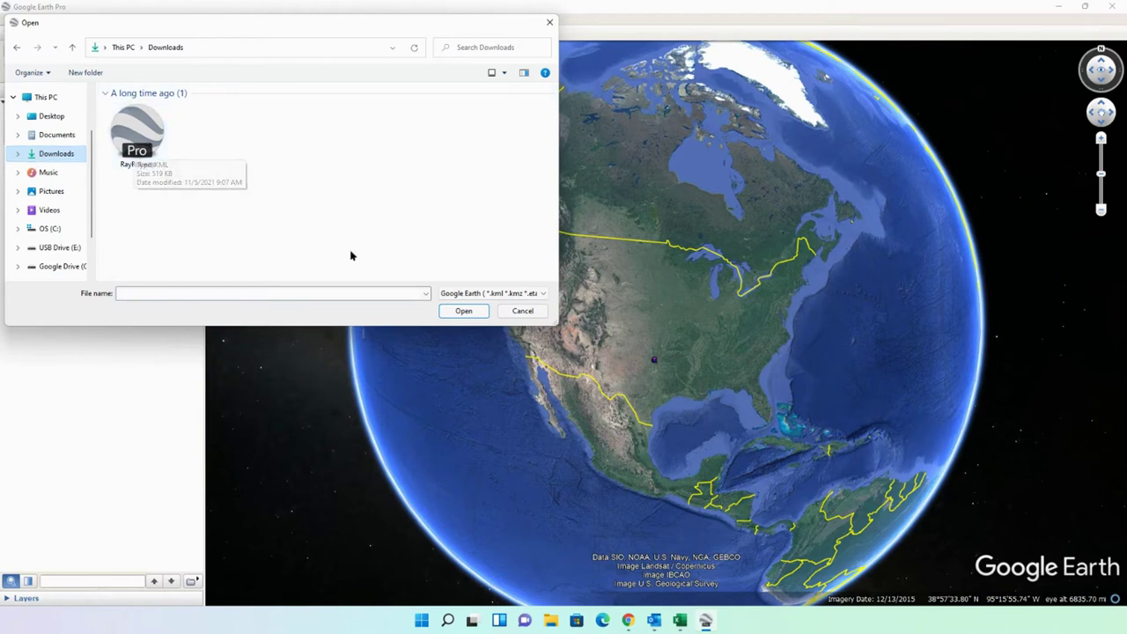
pyautogui.click(513, 293)
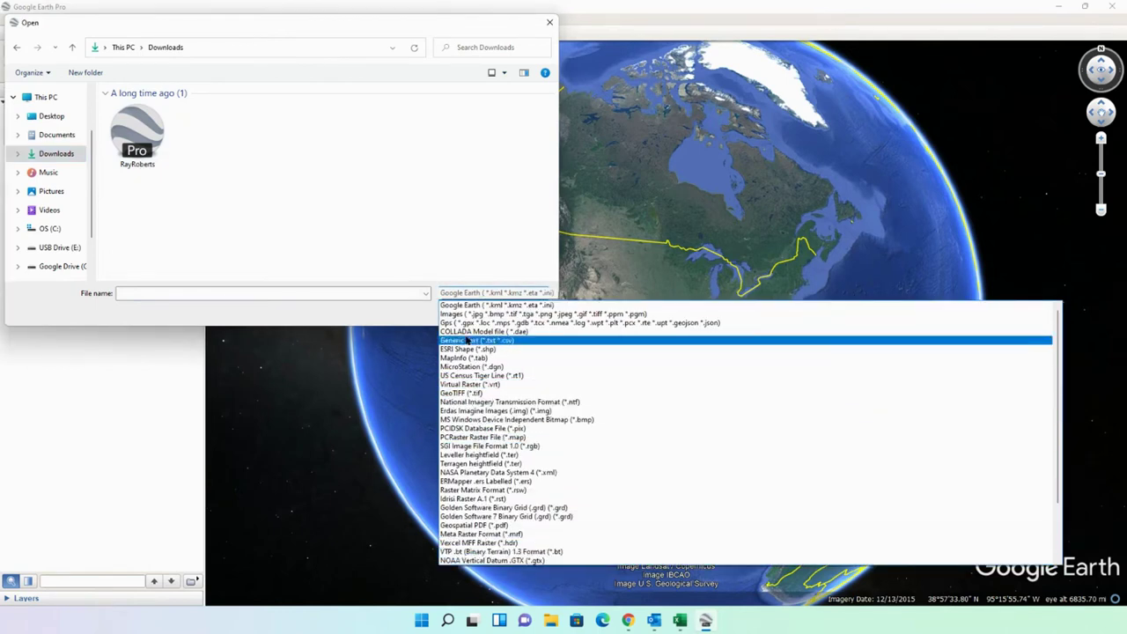
pyautogui.click(469, 305)
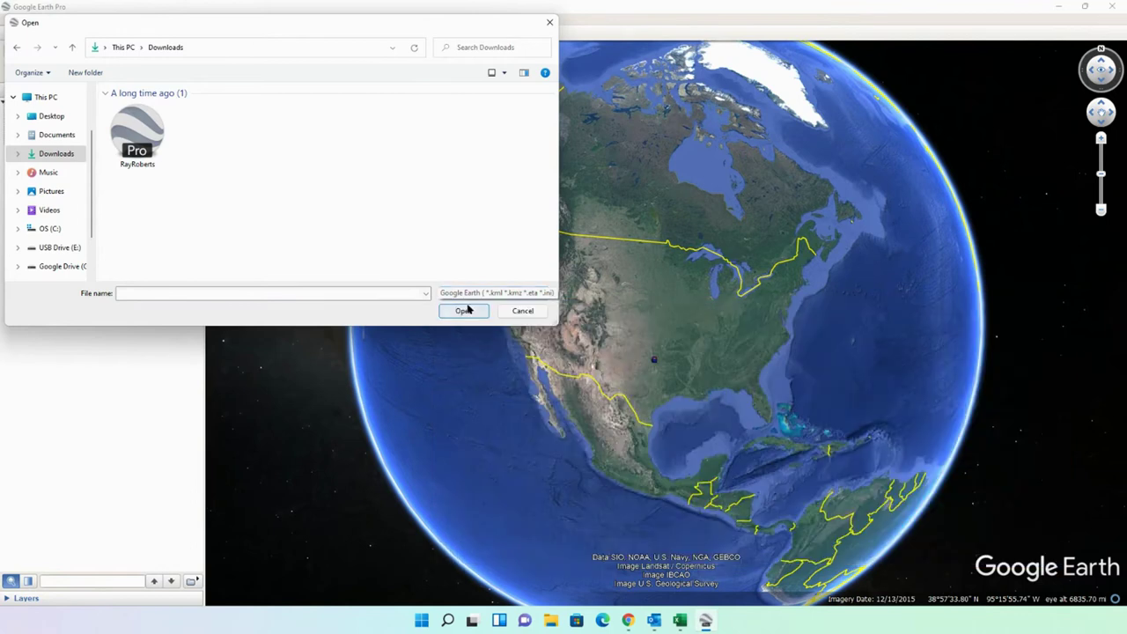
pyautogui.click(131, 139)
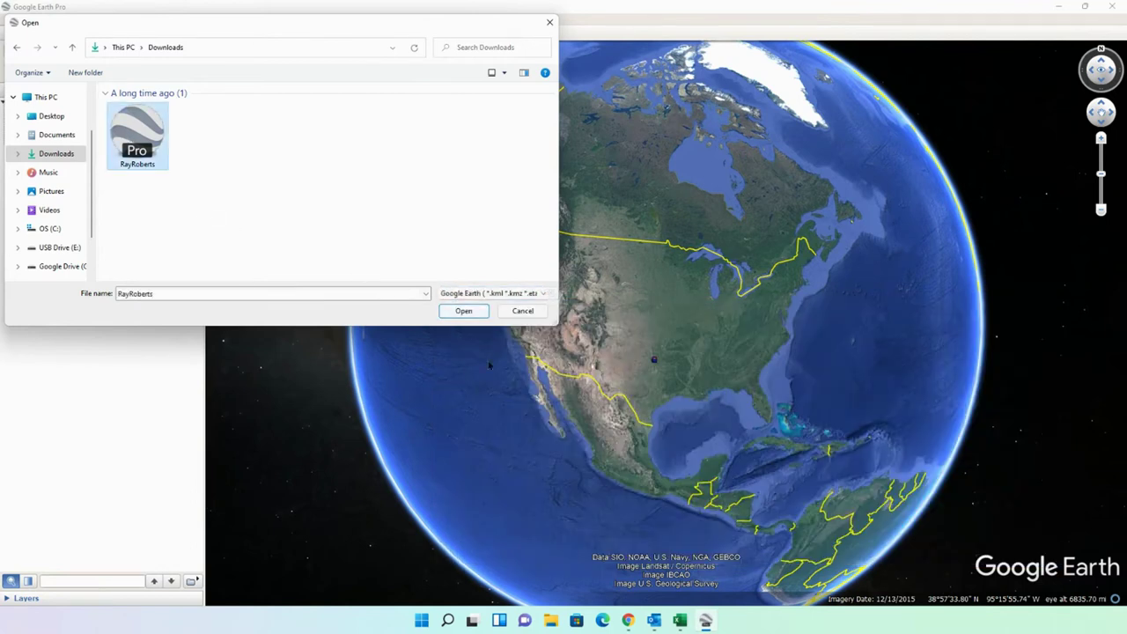
pyautogui.click(461, 311)
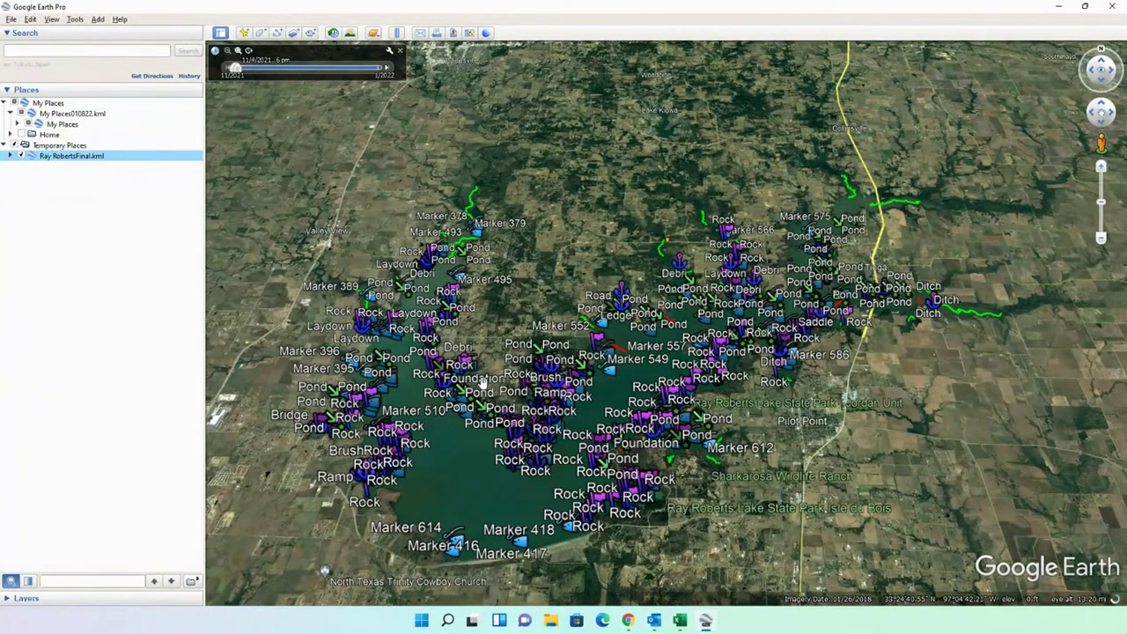
# Expand Ray RobertsFinal.kml and hide the Channel, Pond, Rock, Debri/Cover, Ramps and Offshore layers.
pyautogui.click(10, 157)
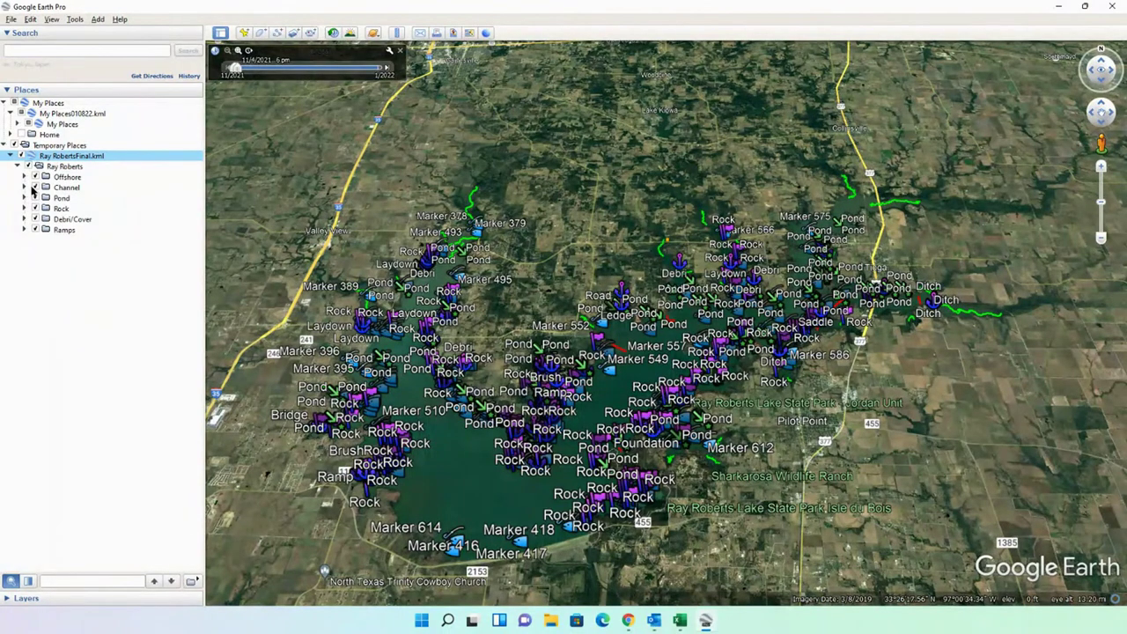
pyautogui.click(35, 187)
pyautogui.click(36, 198)
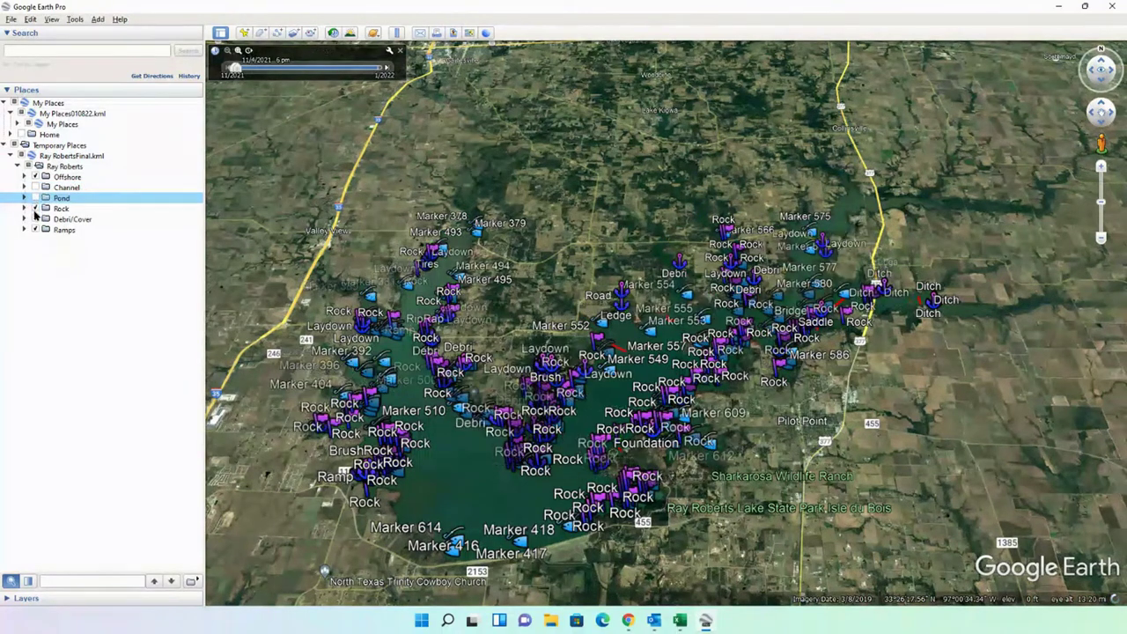
pyautogui.click(35, 209)
pyautogui.click(35, 219)
pyautogui.click(35, 230)
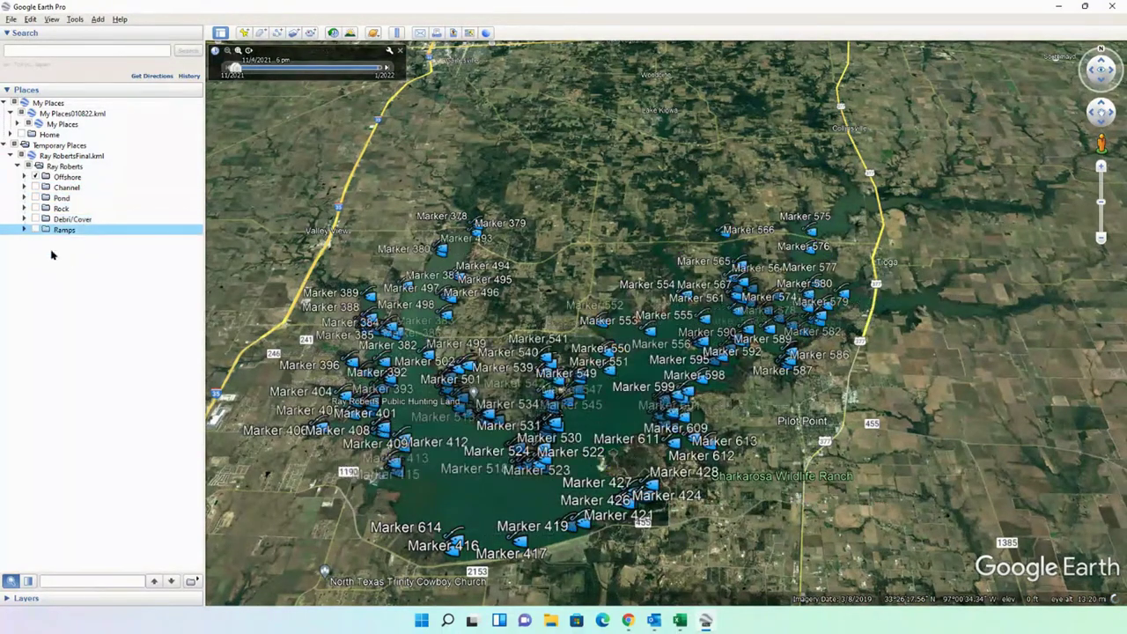
pyautogui.scroll(3, 534, 503)
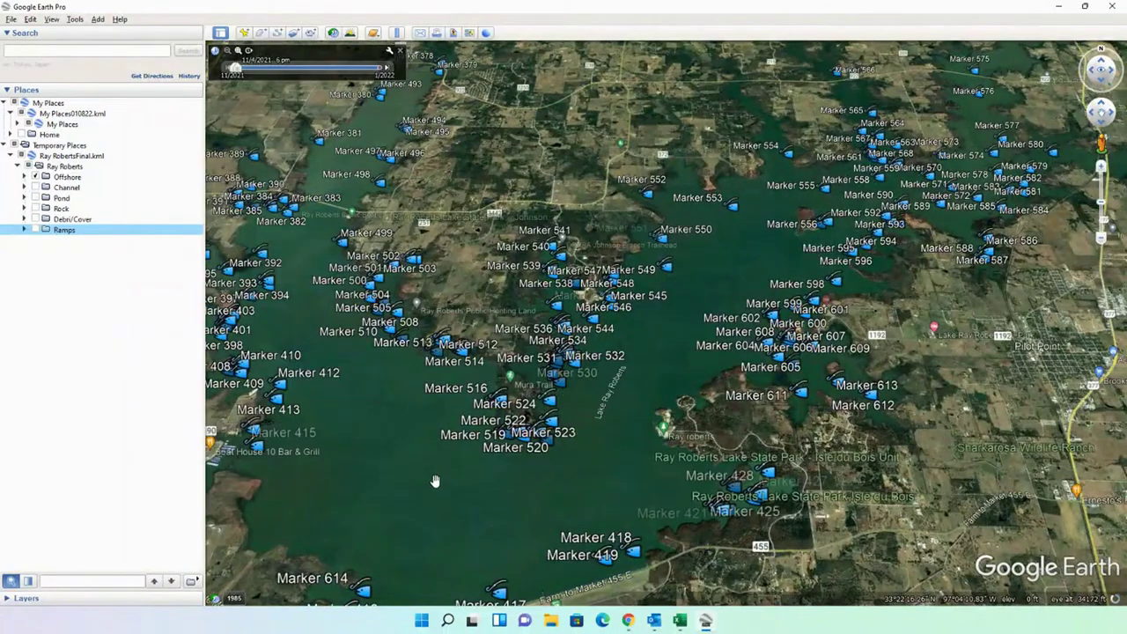
pyautogui.scroll(-3, 435, 479)
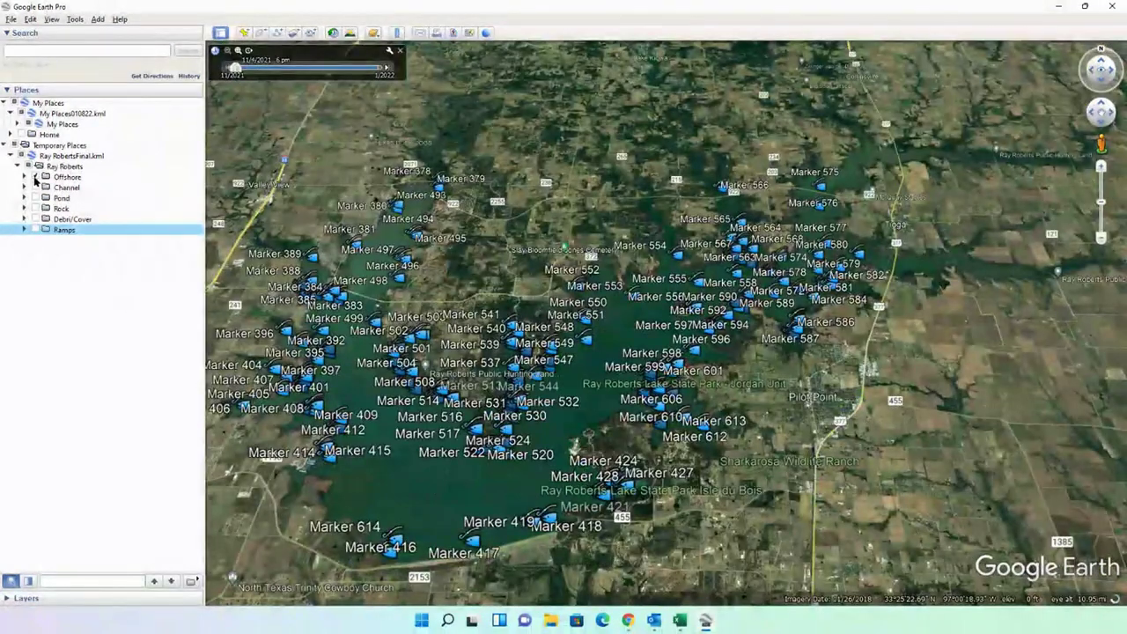
pyautogui.click(36, 178)
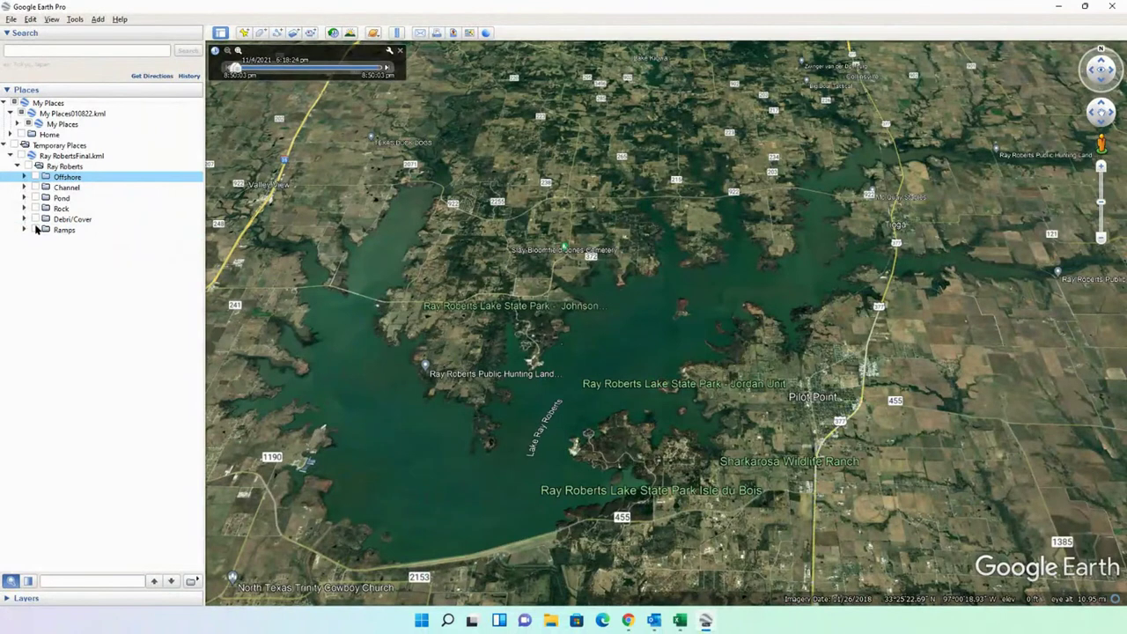
# Preview the Debri/Cover markers, then show only the Channel lines with sunlight view off.
pyautogui.click(35, 219)
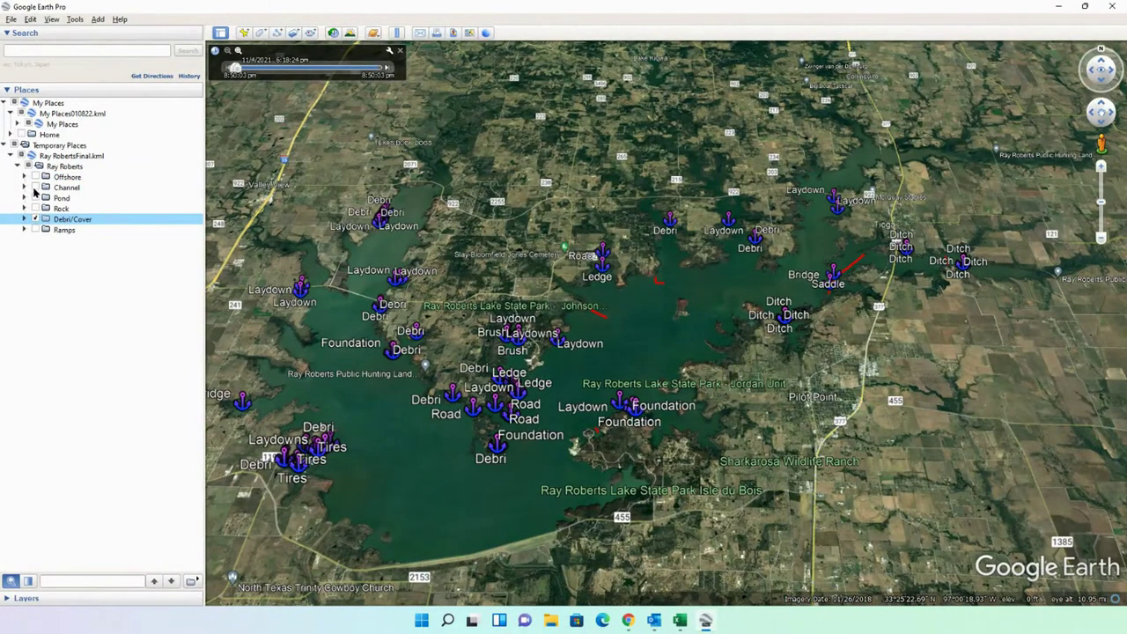
pyautogui.click(35, 220)
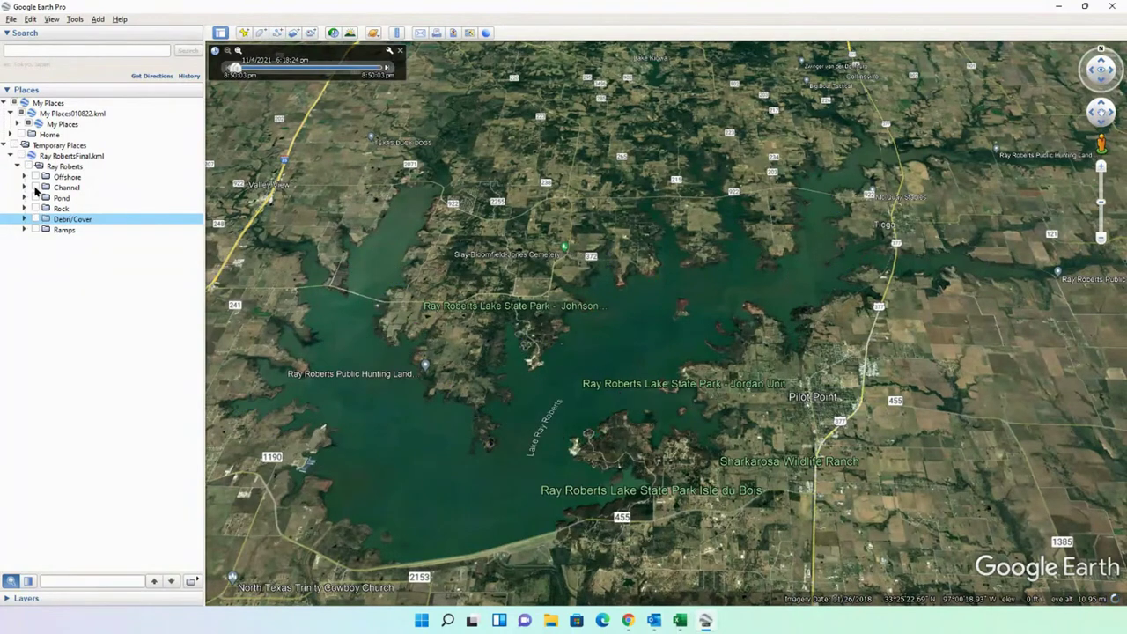
pyautogui.click(36, 188)
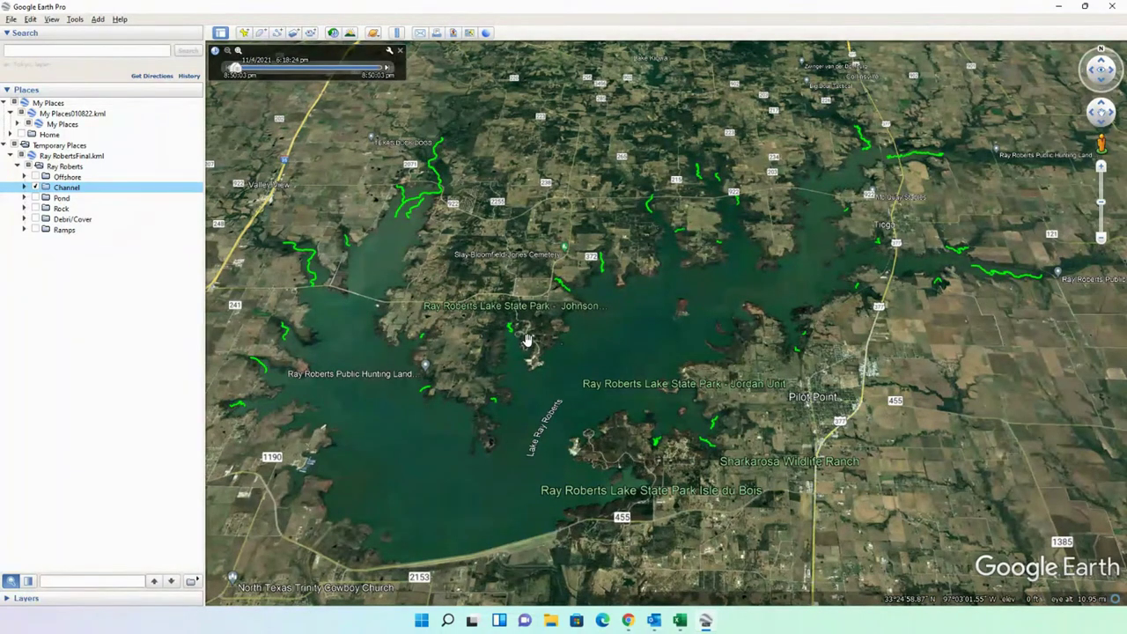
pyautogui.click(333, 37)
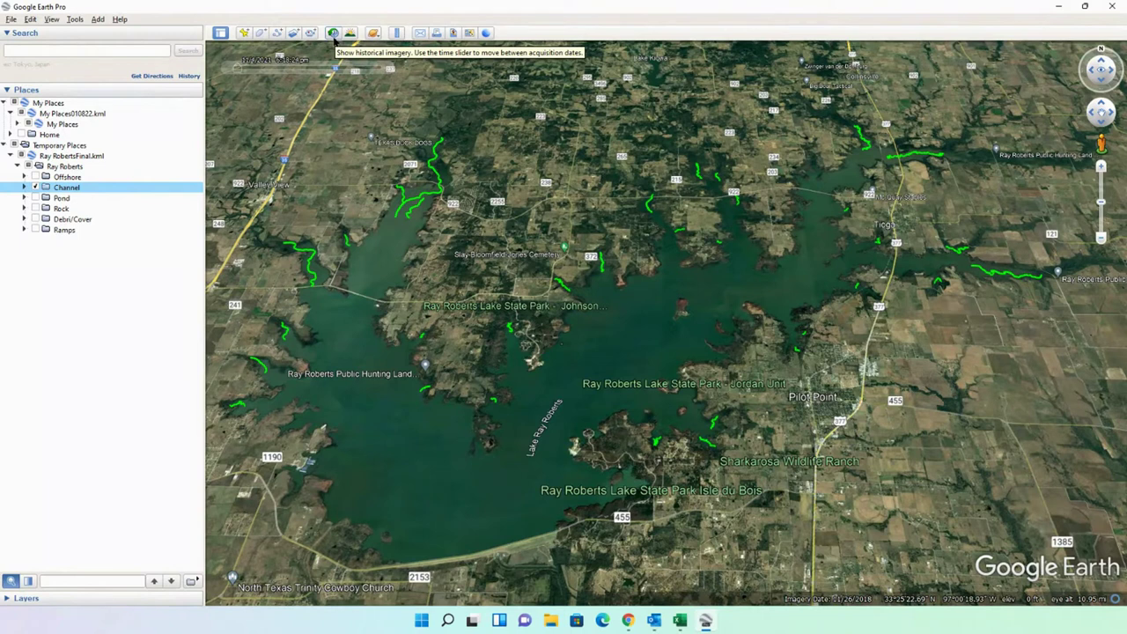
# Step historical imagery back from 3/2021 through 10/2018 and 2/2018 to 7/2017, zooming on a channel.
pyautogui.click(333, 35)
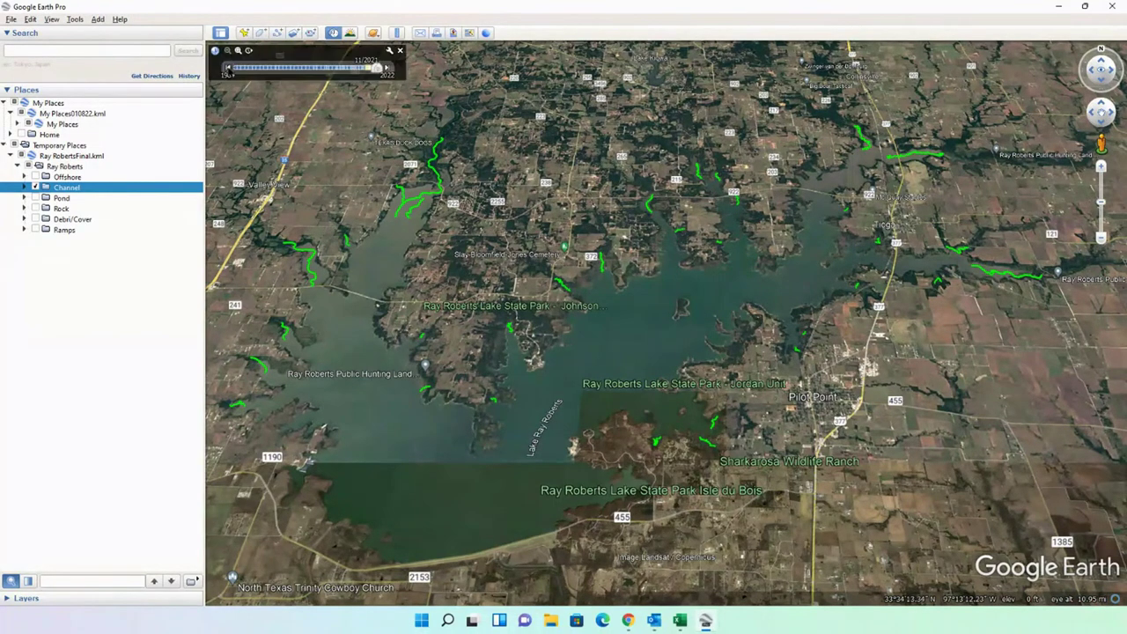
pyautogui.click(228, 68)
pyautogui.click(228, 68)
pyautogui.click(228, 68)
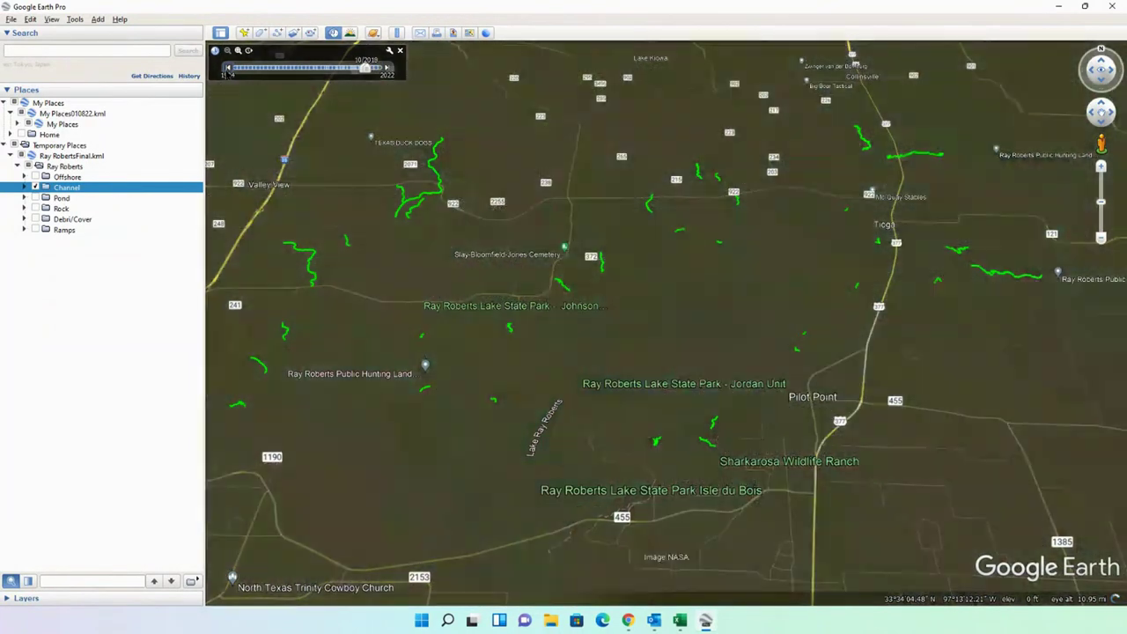
pyautogui.click(228, 68)
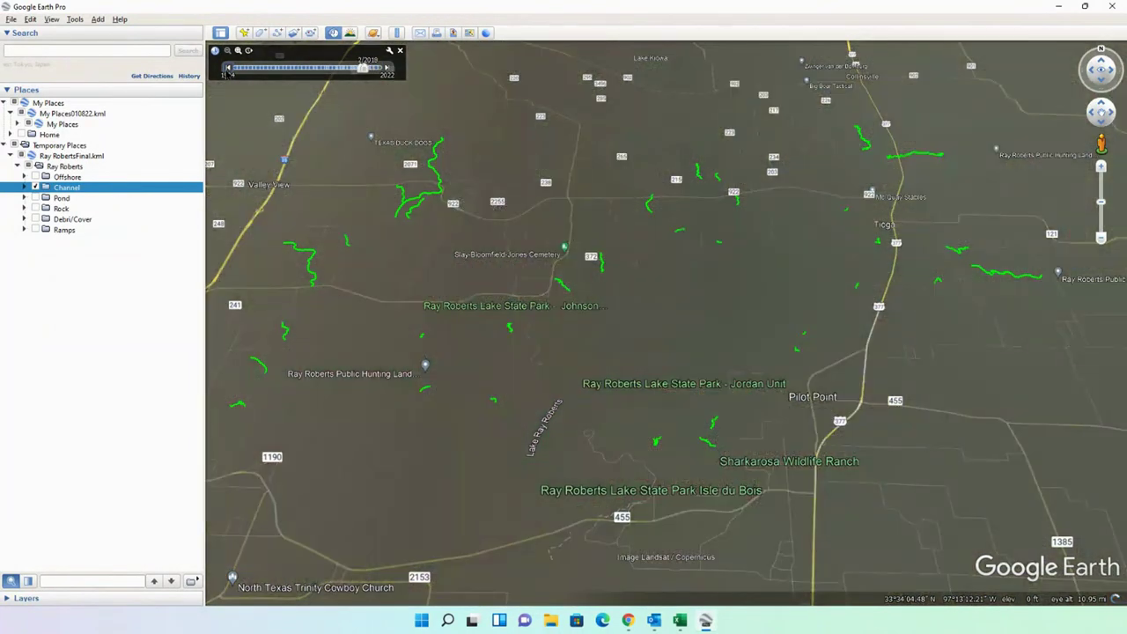
pyautogui.scroll(5, 509, 433)
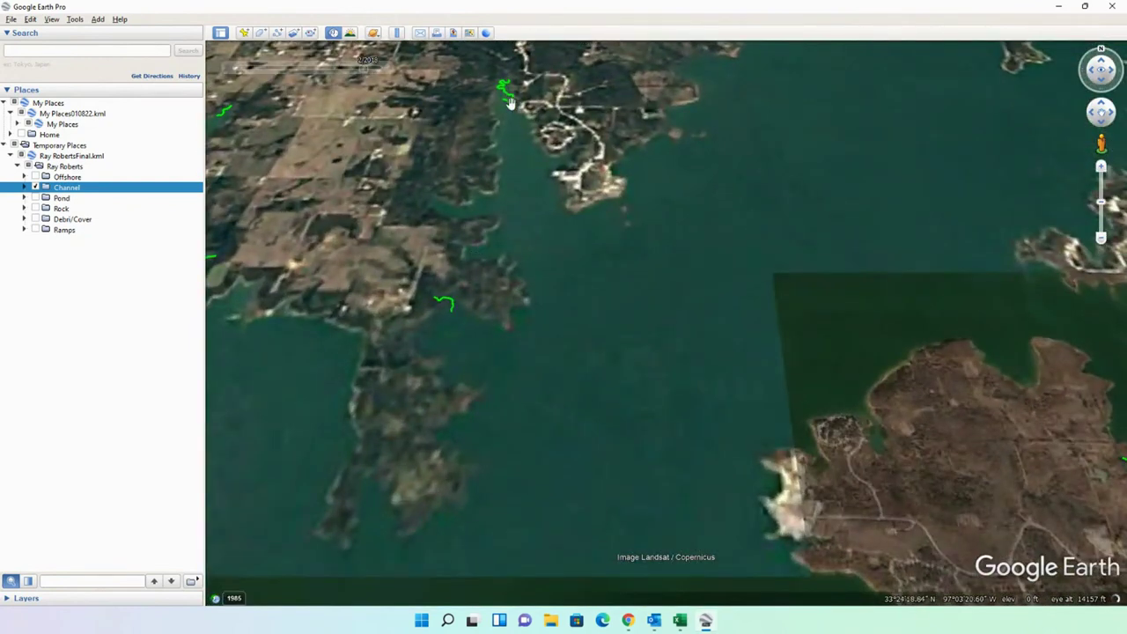
pyautogui.scroll(3, 512, 106)
pyautogui.scroll(5, 542, 403)
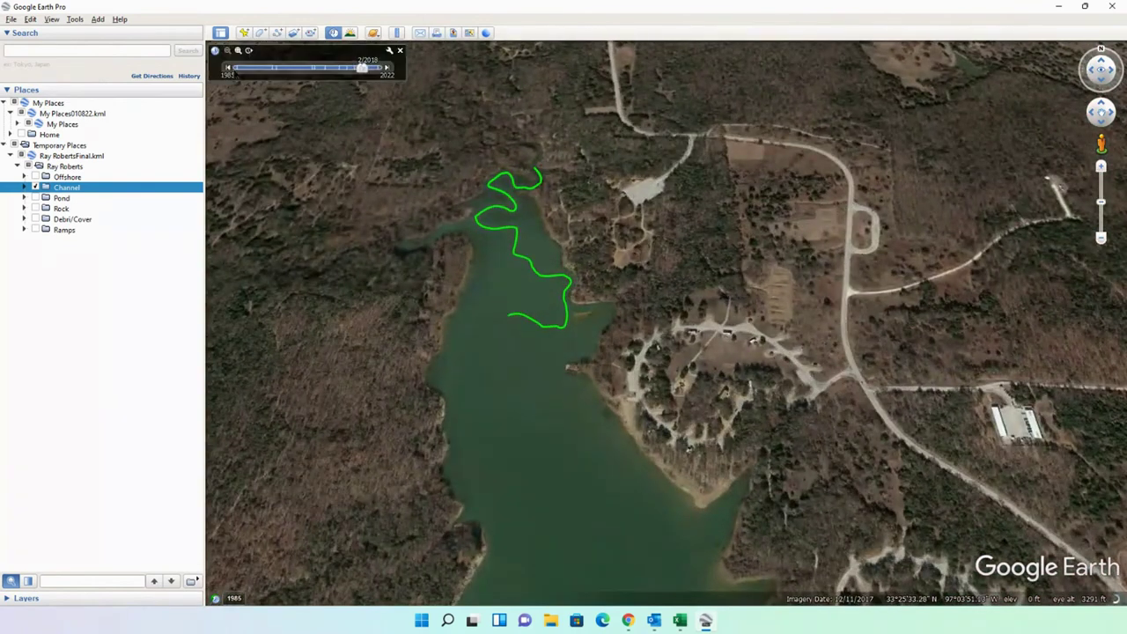
pyautogui.moveTo(361, 67); pyautogui.dragTo(356, 67)
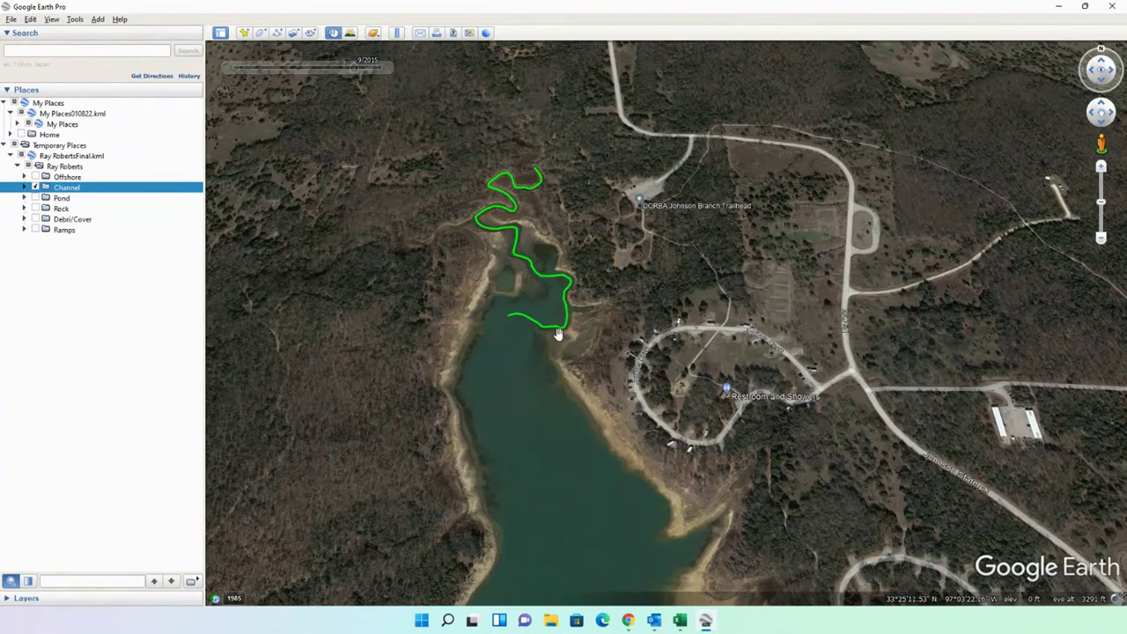
pyautogui.scroll(-3, 541, 502)
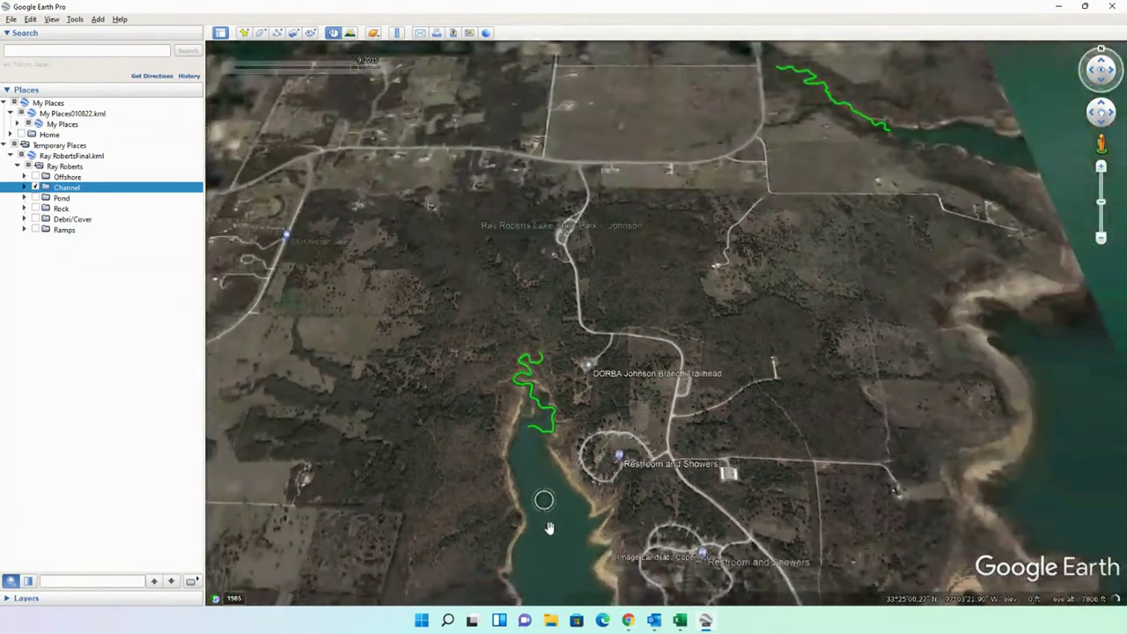
pyautogui.scroll(-3, 546, 502)
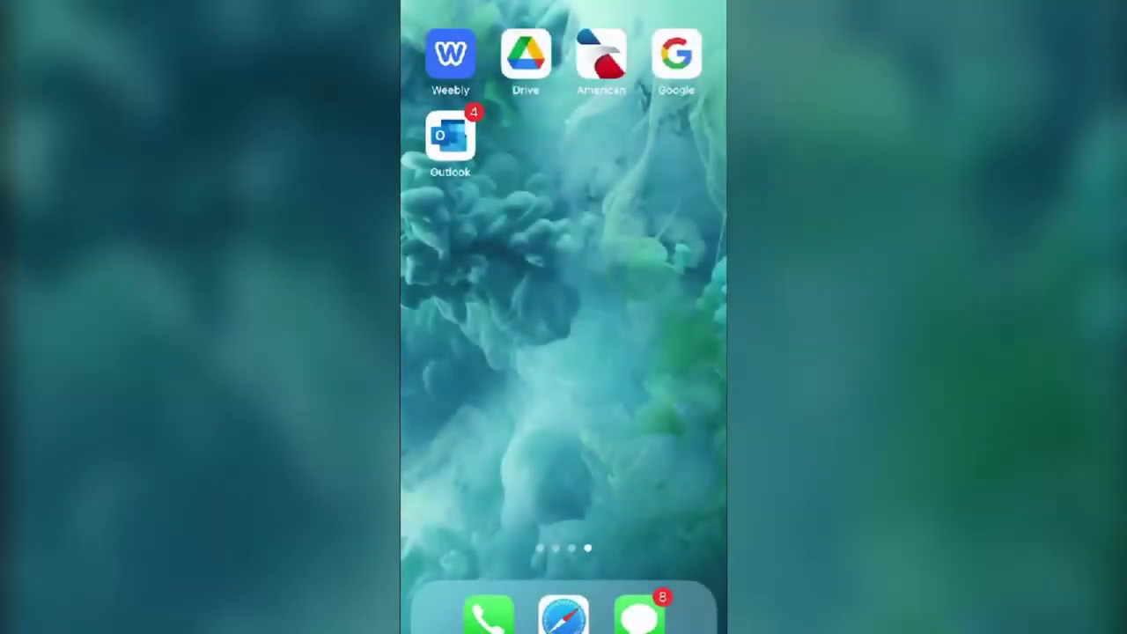
# Launch the App Store from the Apple apps folder on the phone.
pyautogui.moveTo(458, 352); pyautogui.dragTo(687, 352)
pyautogui.moveTo(458, 352); pyautogui.dragTo(687, 352)
pyautogui.click(453, 51)
pyautogui.click(639, 223)
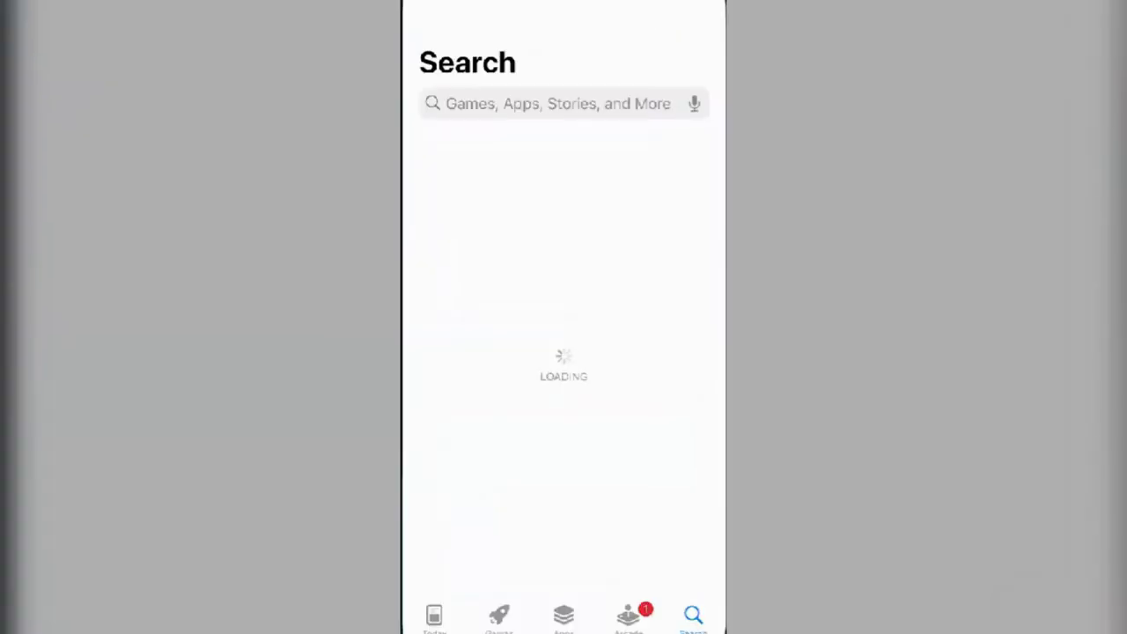
# Search the App Store for 'google earth pro' and open the installed Google Earth app.
pyautogui.click(555, 103)
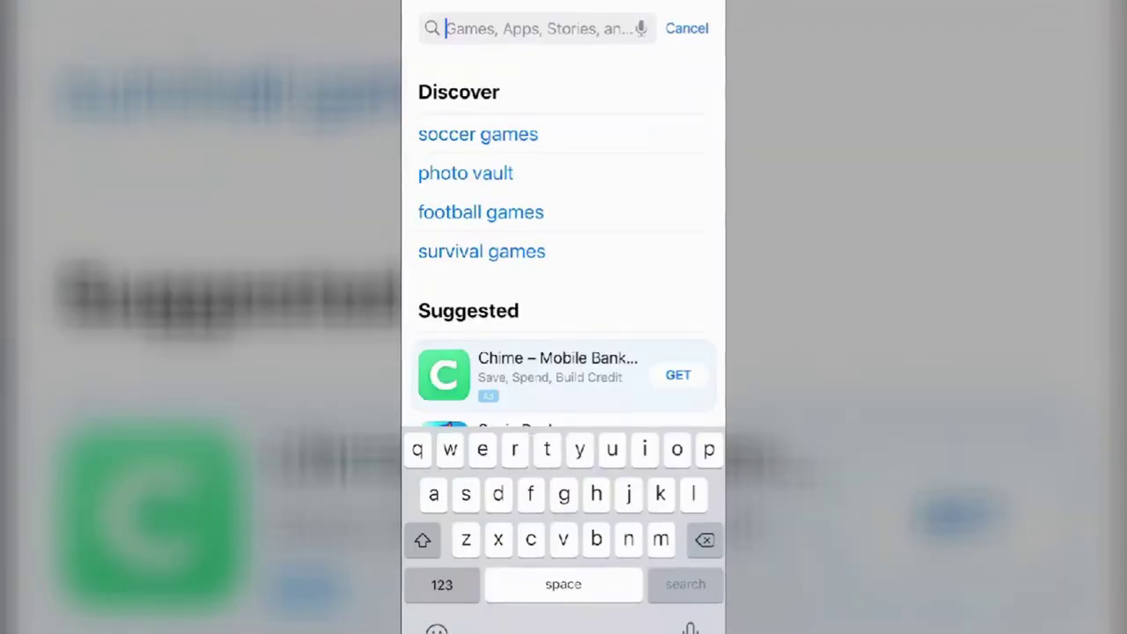
pyautogui.write('googl')
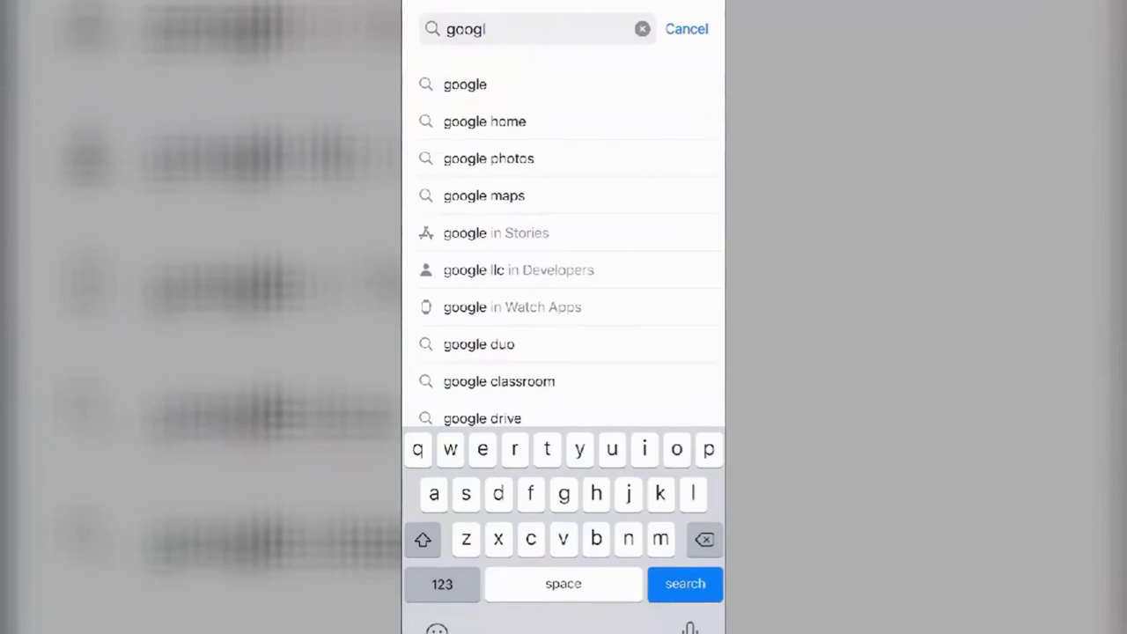
pyautogui.write('e earth ')
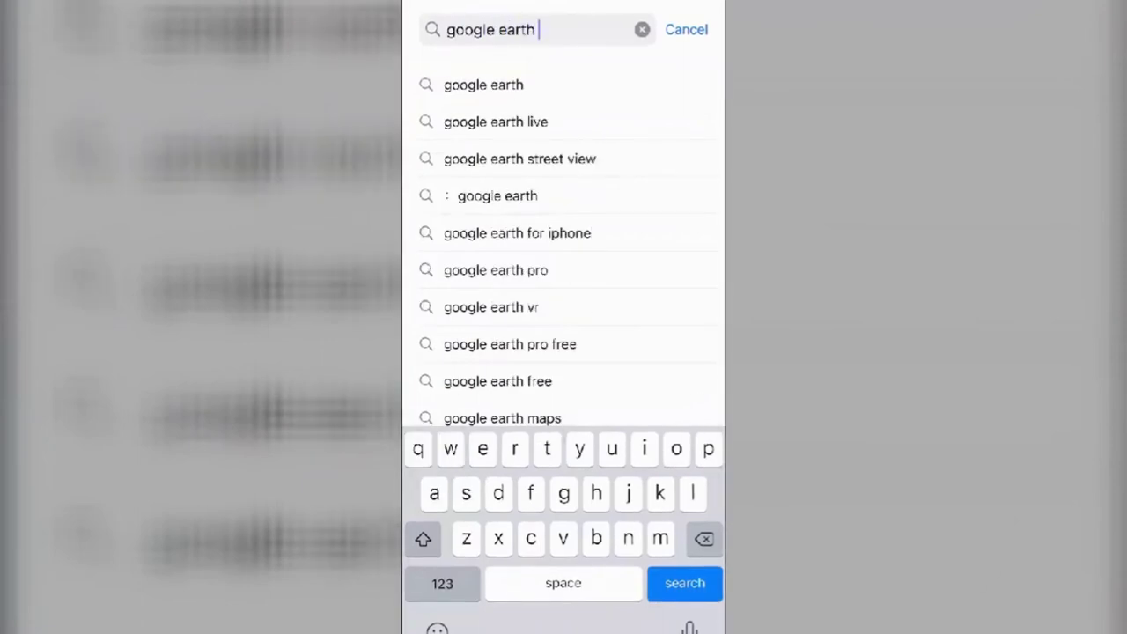
pyautogui.write('pro')
pyautogui.press('Return')
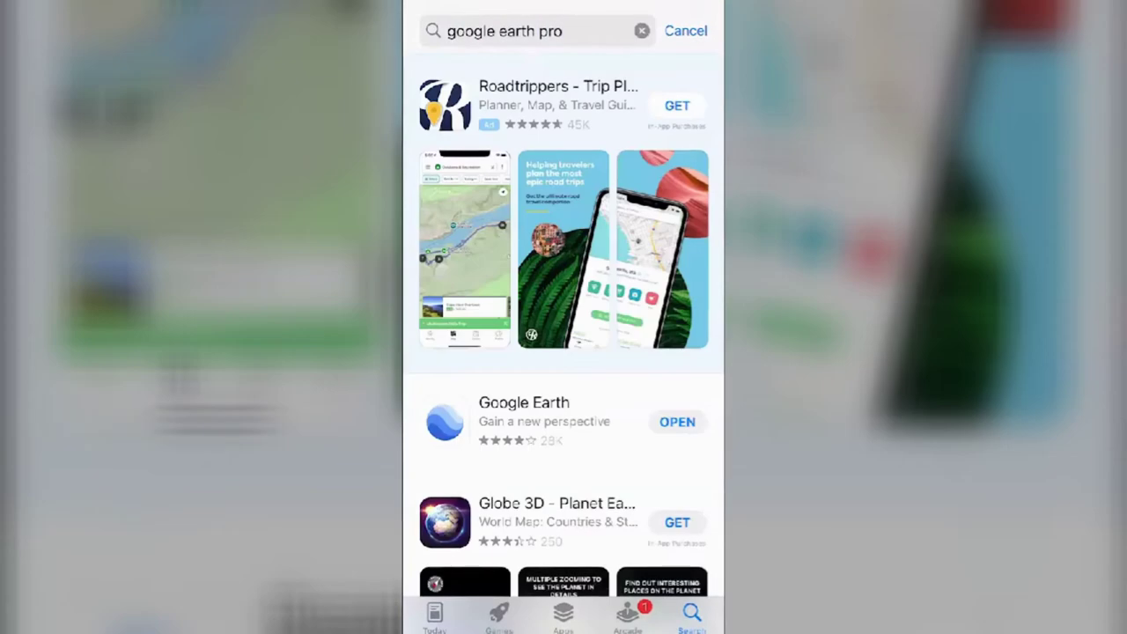
pyautogui.scroll(-5, 564, 352)
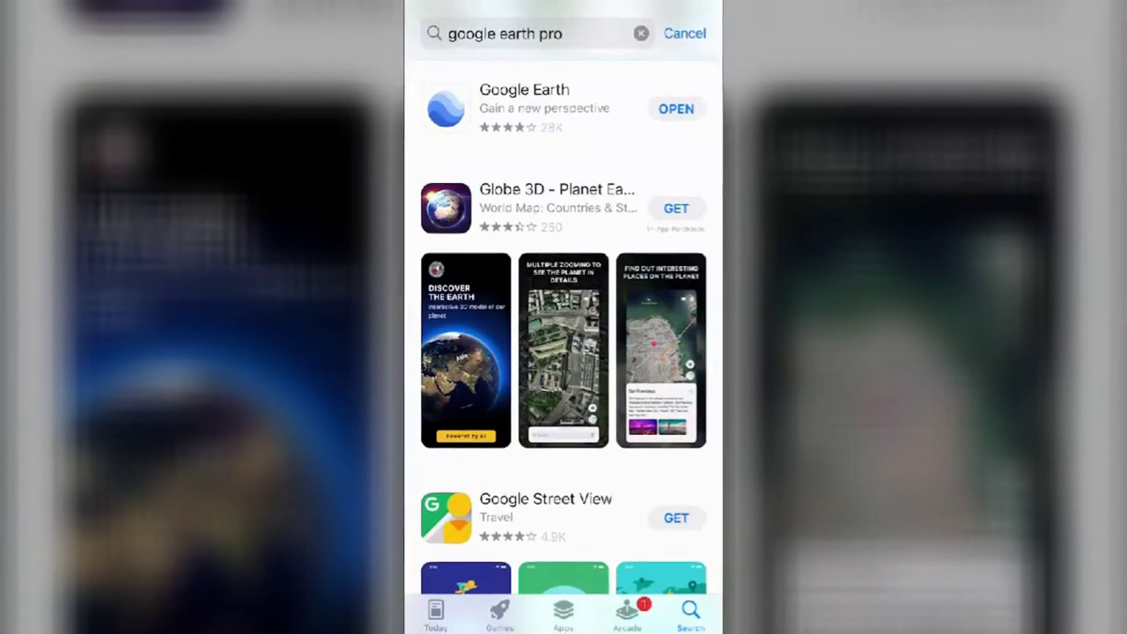
pyautogui.click(676, 108)
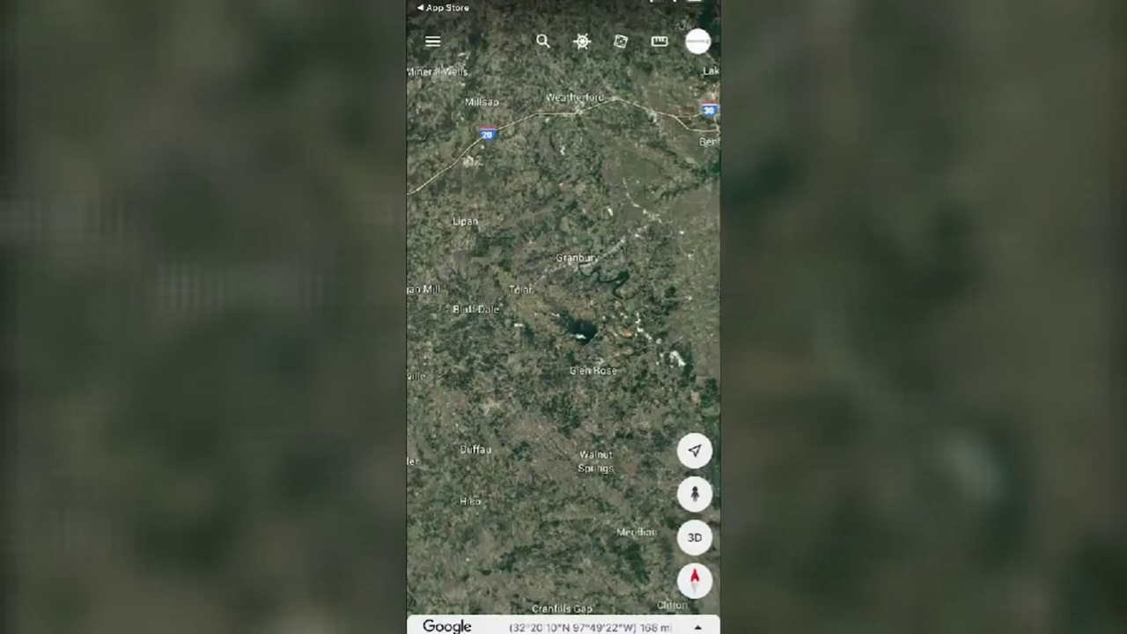
# Leave Google Earth and launch Outlook from its home screen page.
pyautogui.scroll(-5, 563, 317)
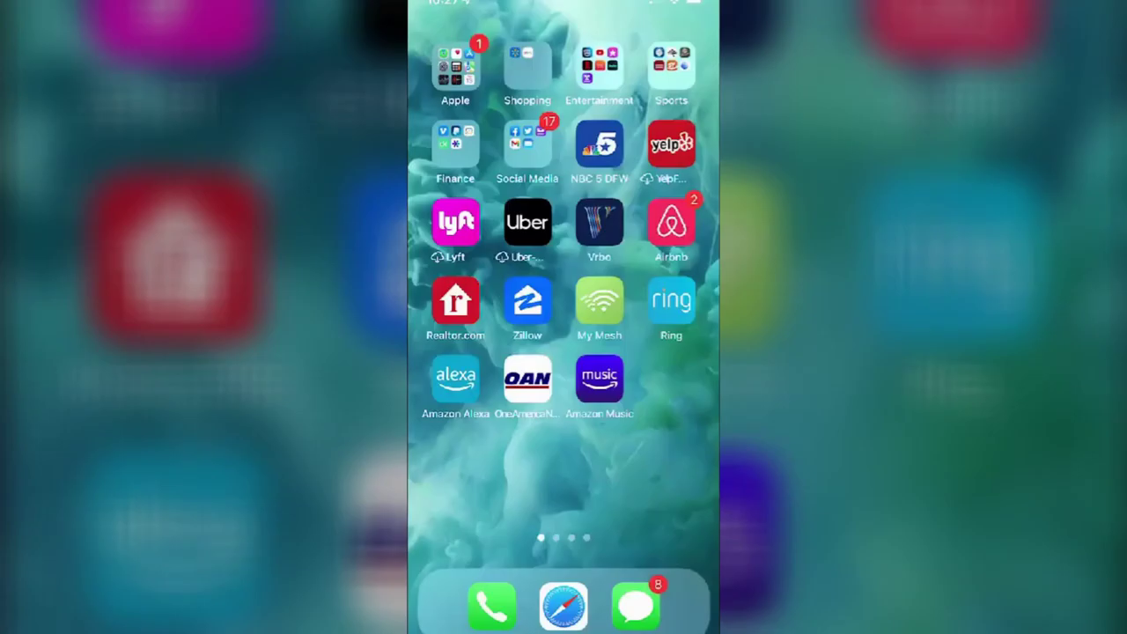
pyautogui.moveTo(652, 317); pyautogui.dragTo(476, 317)
pyautogui.click(470, 145)
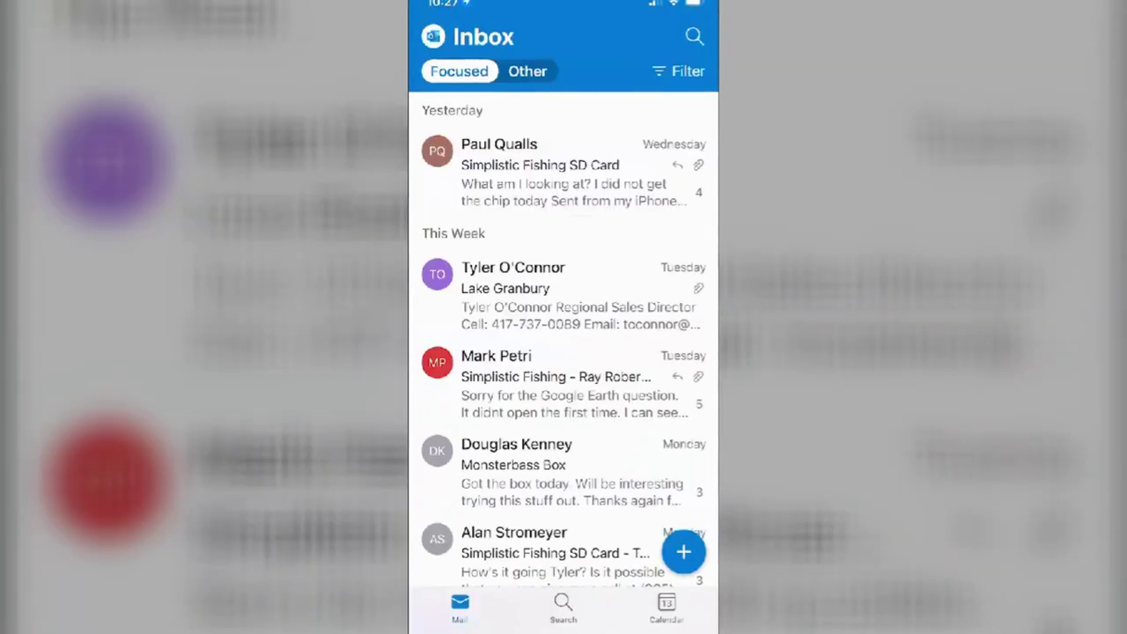
# Open the Granbury KML attachment in the Simplistic Fishing SD Card email and send it to Google Earth.
pyautogui.click(564, 171)
pyautogui.scroll(10, 564, 352)
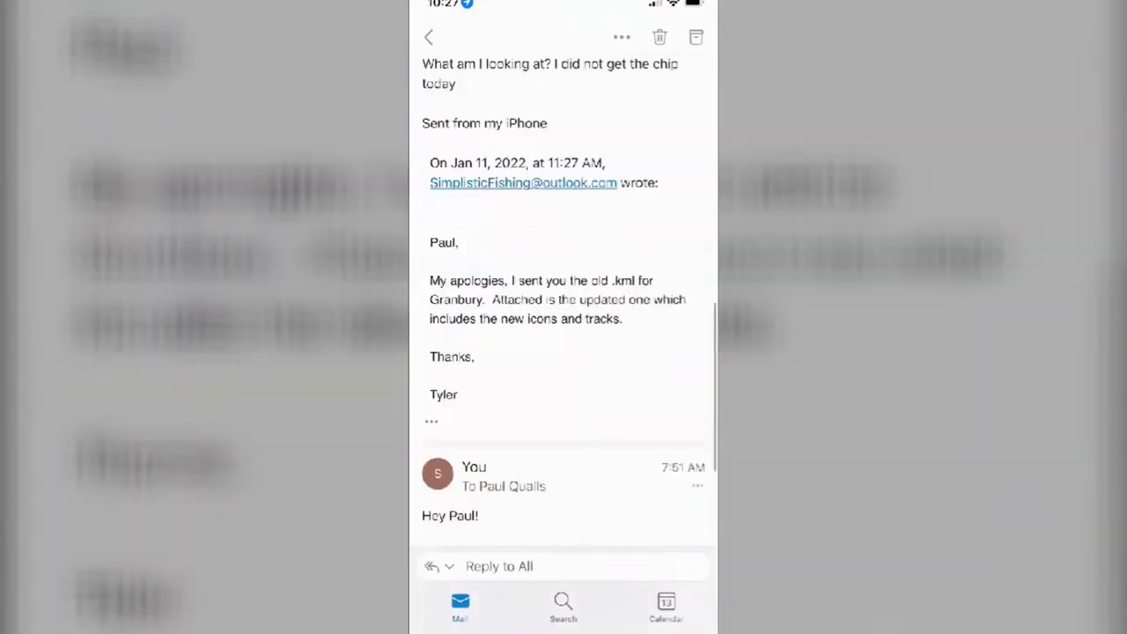
pyautogui.scroll(-1, 564, 352)
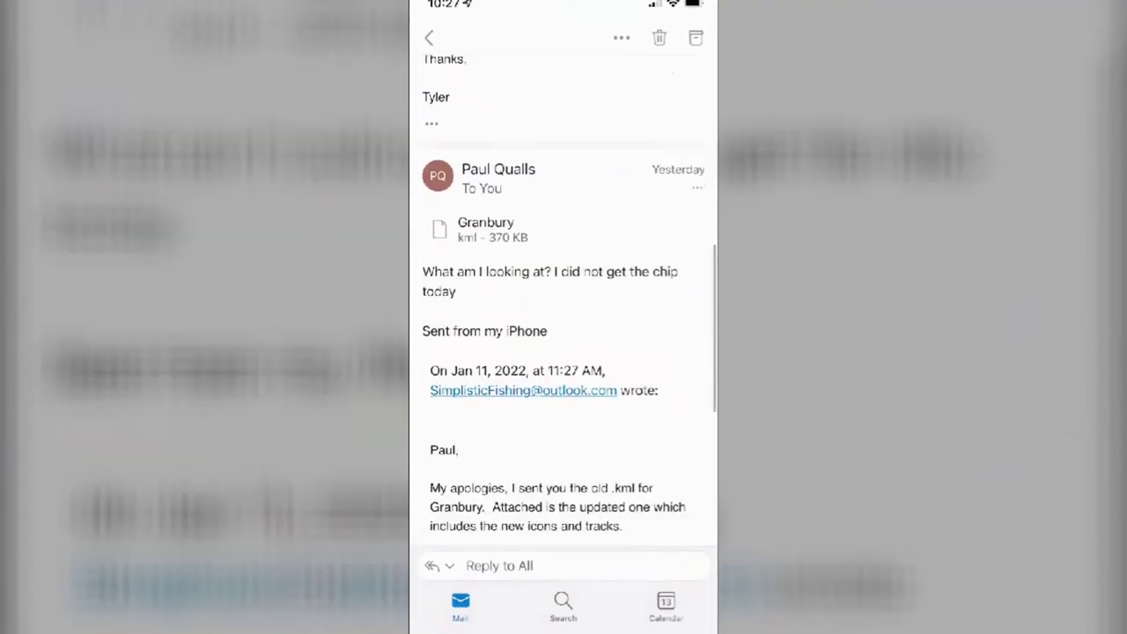
pyautogui.click(485, 229)
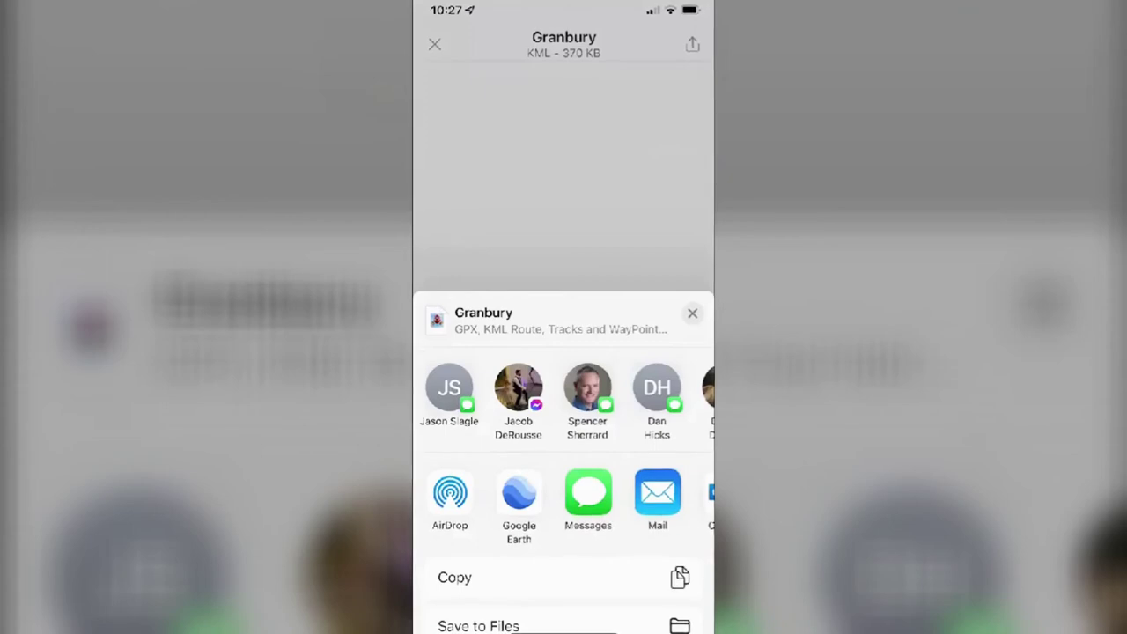
pyautogui.click(519, 492)
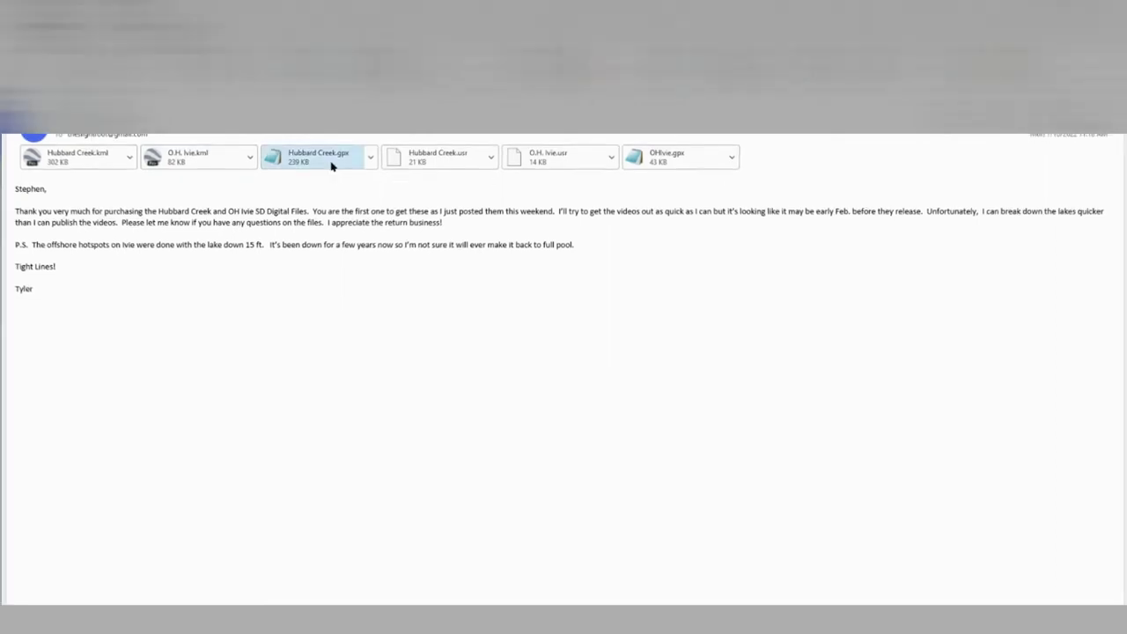
# Save the Hubbard Creek.gpx attachment as a GPX file to the Removable Disk.
pyautogui.click(371, 159)
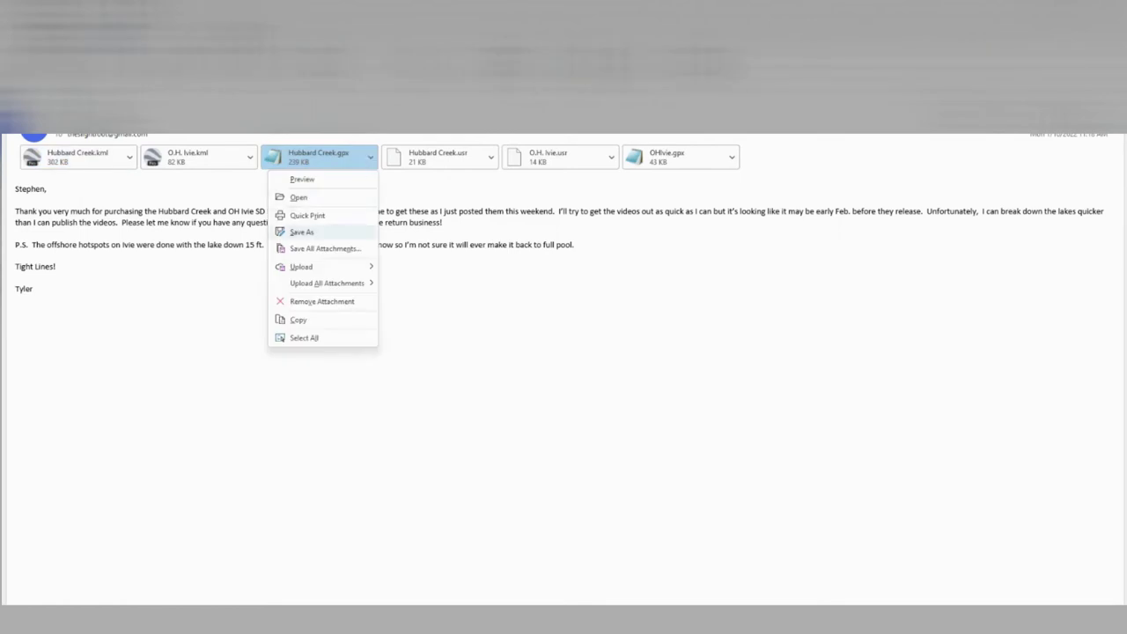
pyautogui.click(339, 233)
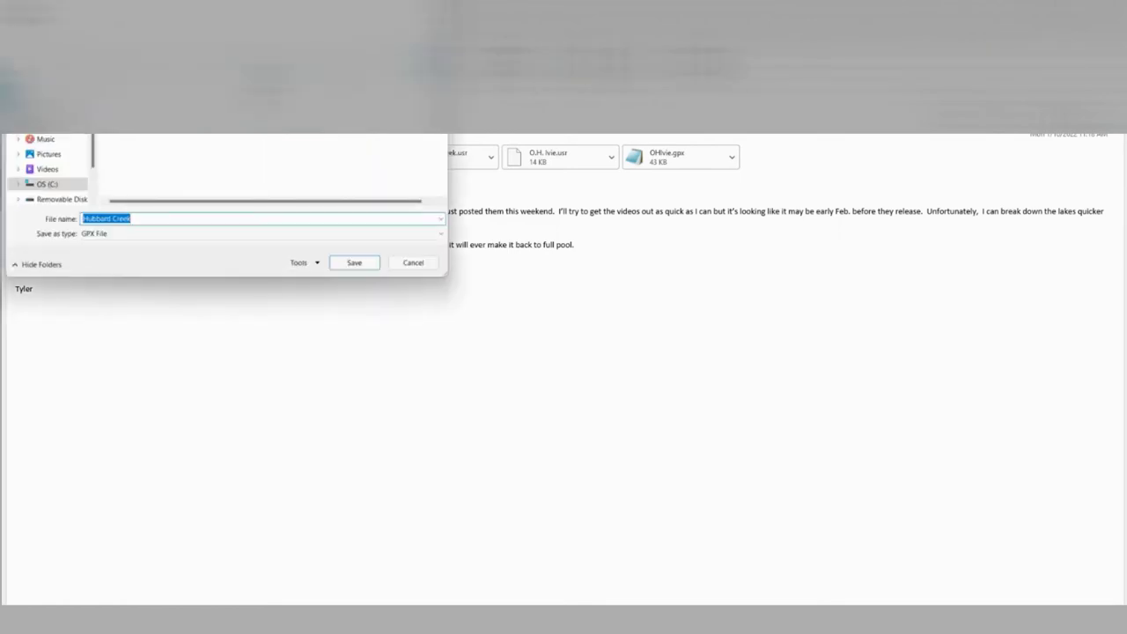
pyautogui.click(62, 199)
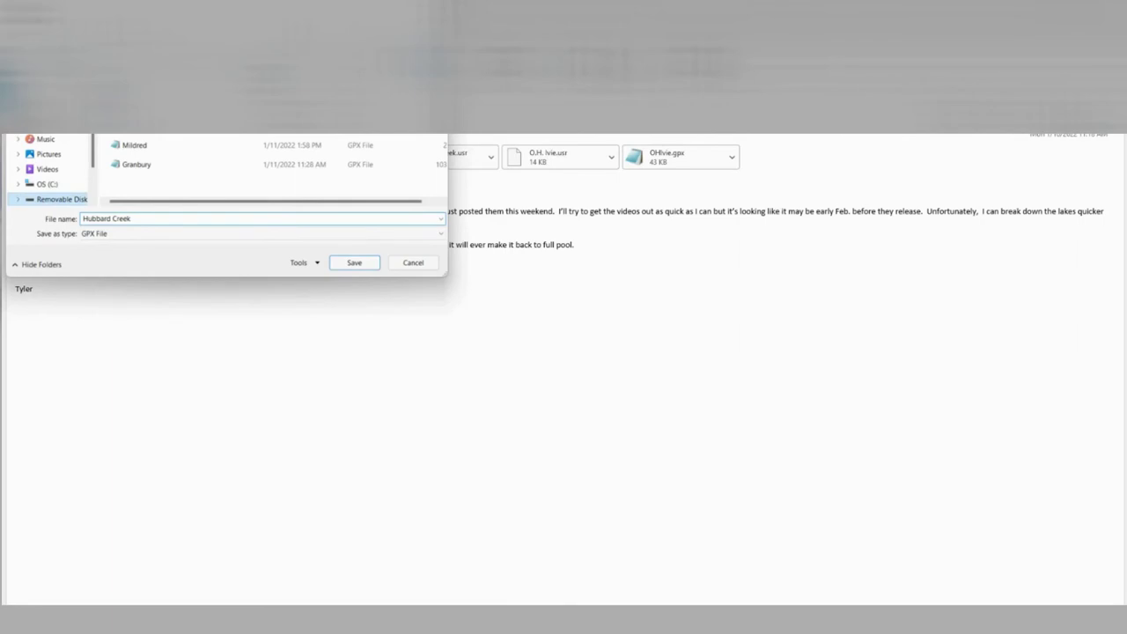
pyautogui.click(350, 262)
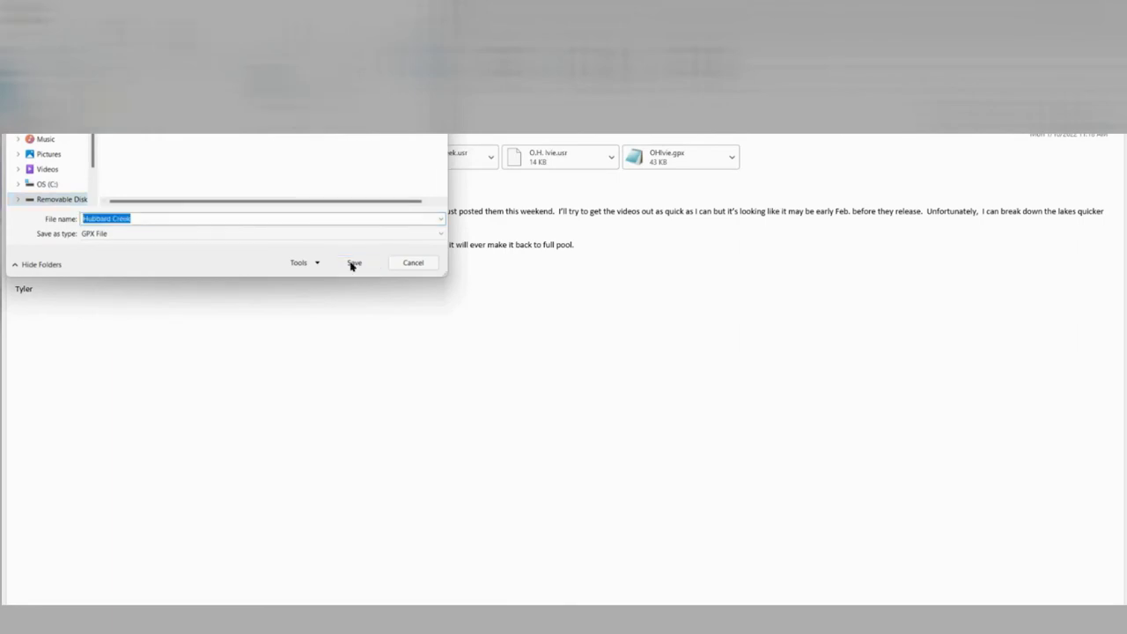